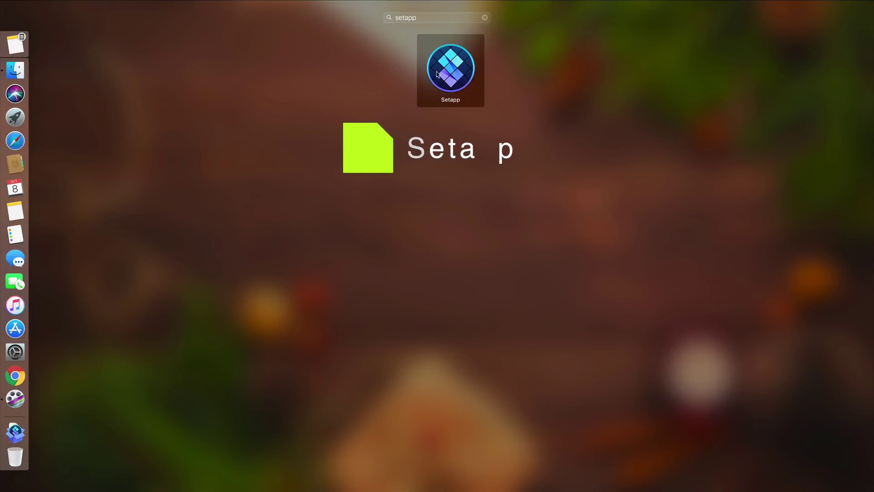
Step: Launch Setapp, then minimise Safari so the Setapp dashboard shows
key("Return")
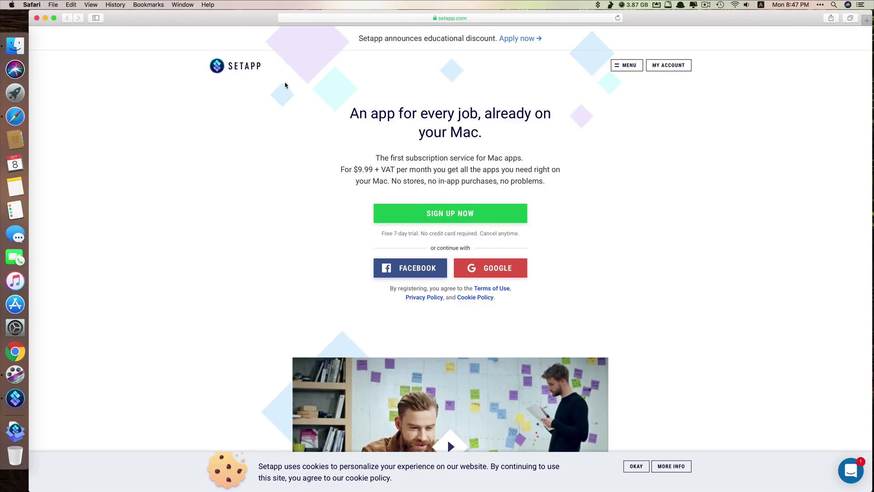
left_click(46, 18)
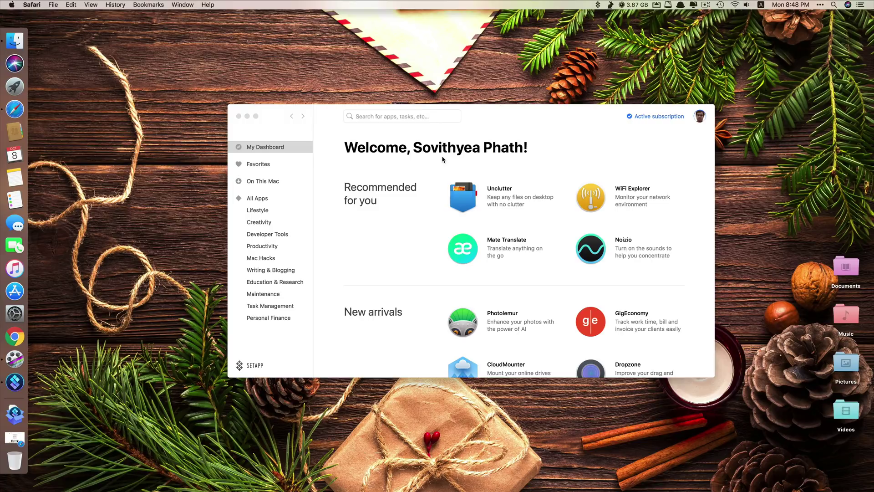
mouse_move(469, 244)
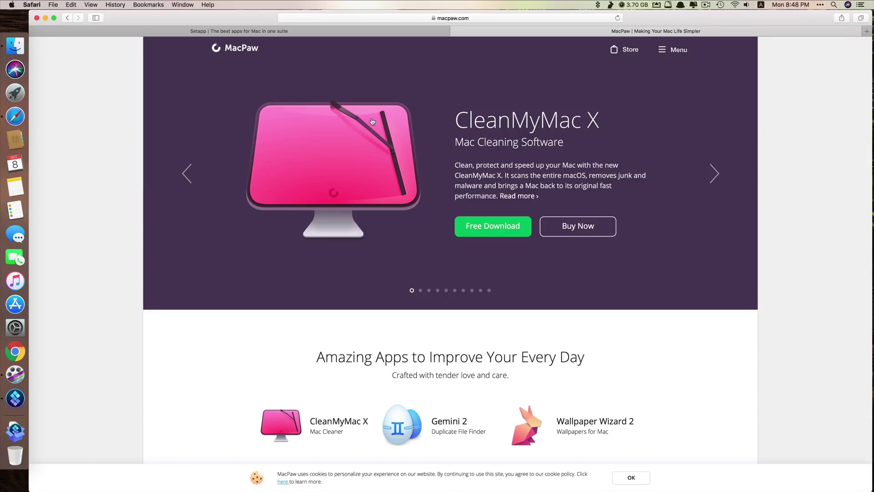
scroll(401, 151, "down", 6)
scroll(447, 234, "down", 5)
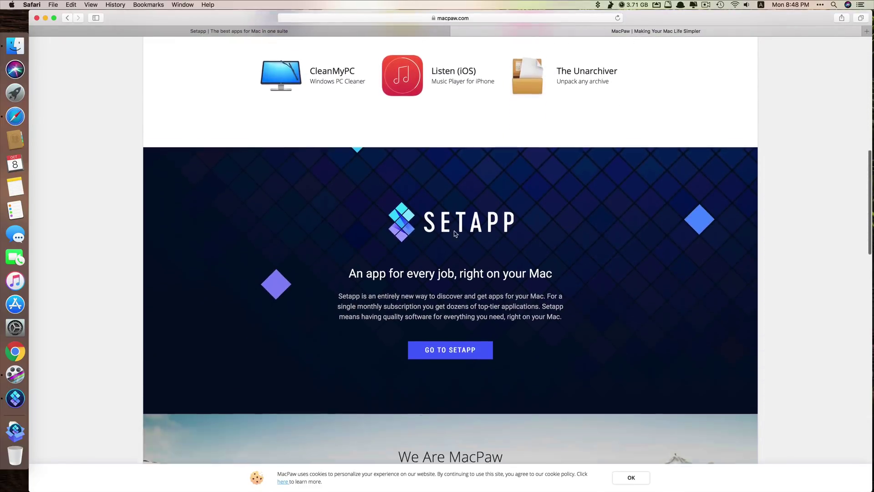
scroll(511, 209, "up", 7)
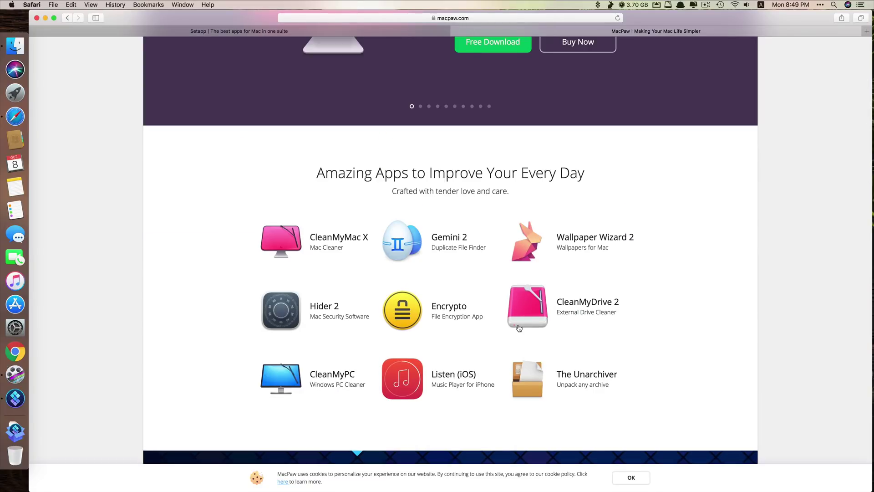
scroll(517, 328, "down", 3)
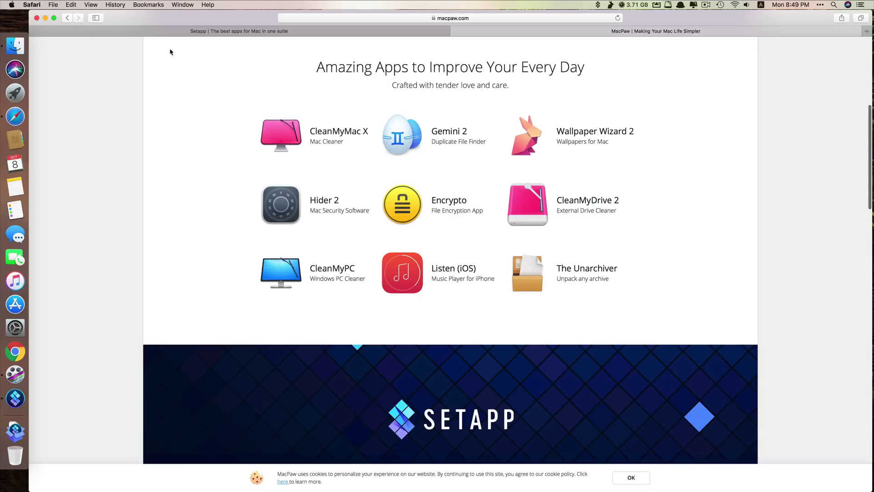
Step: Return to Setapp and browse the Lifestyle and Creativity categories
left_click(45, 18)
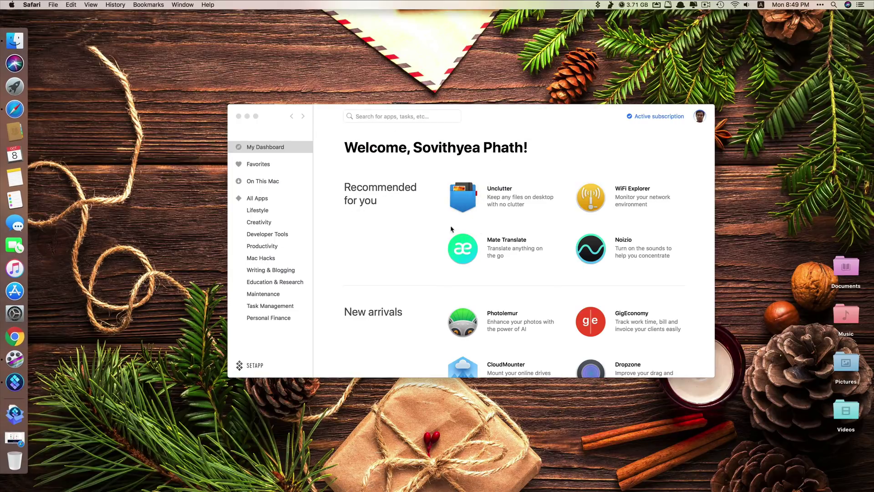
scroll(454, 246, "down", 3)
left_click(264, 201)
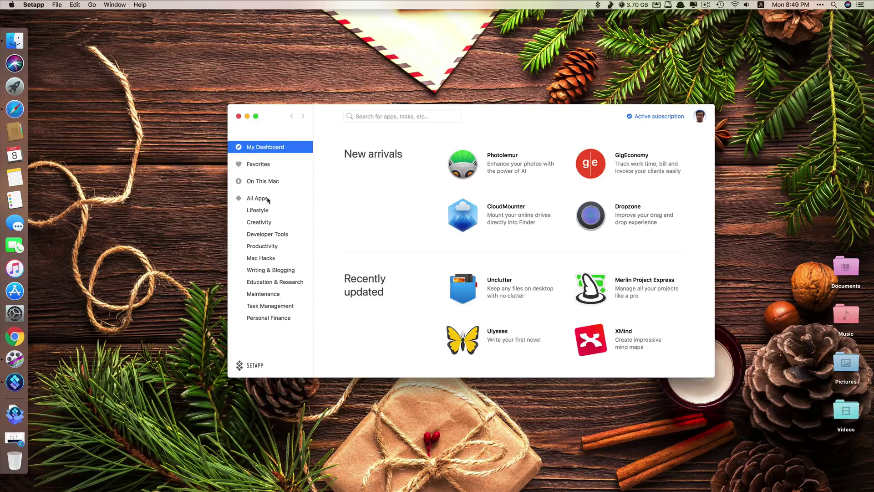
left_click(259, 210)
scroll(364, 227, "down", 3)
scroll(360, 243, "down", 10)
scroll(360, 244, "down", 5)
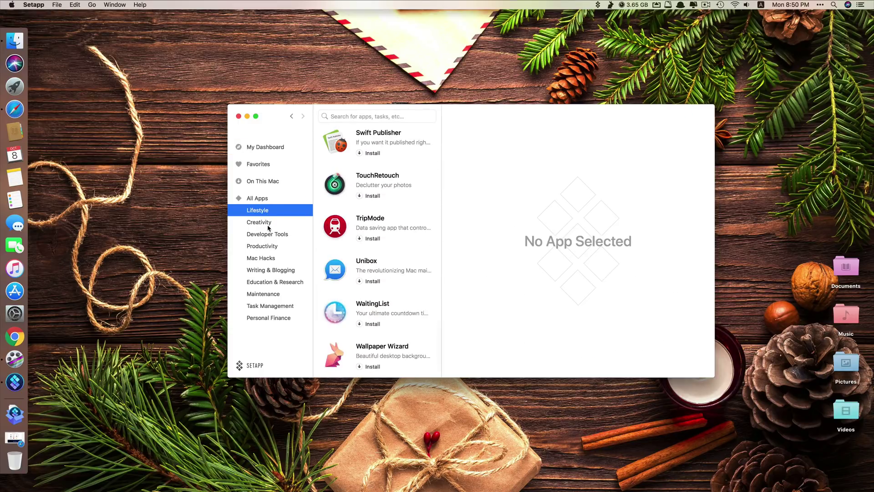
key("Down")
scroll(368, 259, "down", 7)
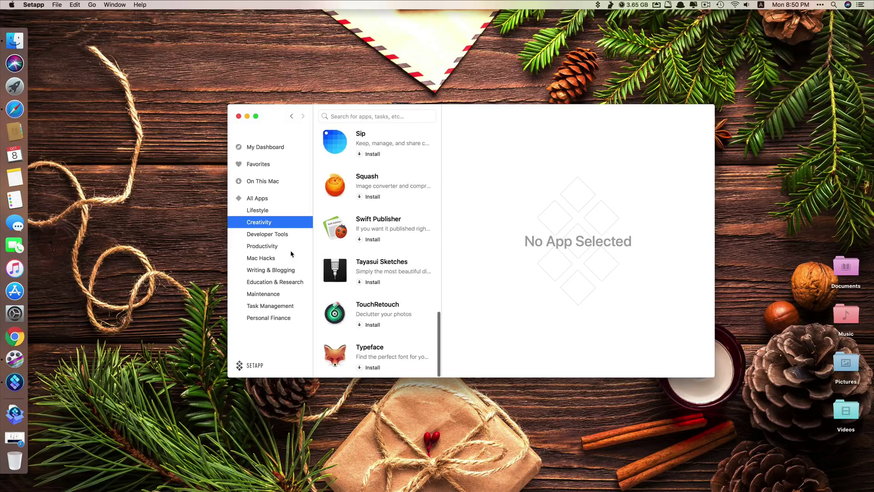
Step: Browse the Developer Tools, Productivity and Mac Hacks categories
left_click(282, 235)
scroll(370, 273, "down", 4)
scroll(369, 277, "down", 3)
key("Down")
scroll(367, 287, "down", 15)
scroll(370, 294, "down", 5)
left_click(279, 258)
scroll(332, 264, "down", 10)
scroll(344, 156, "up", 2)
scroll(356, 275, "down", 10)
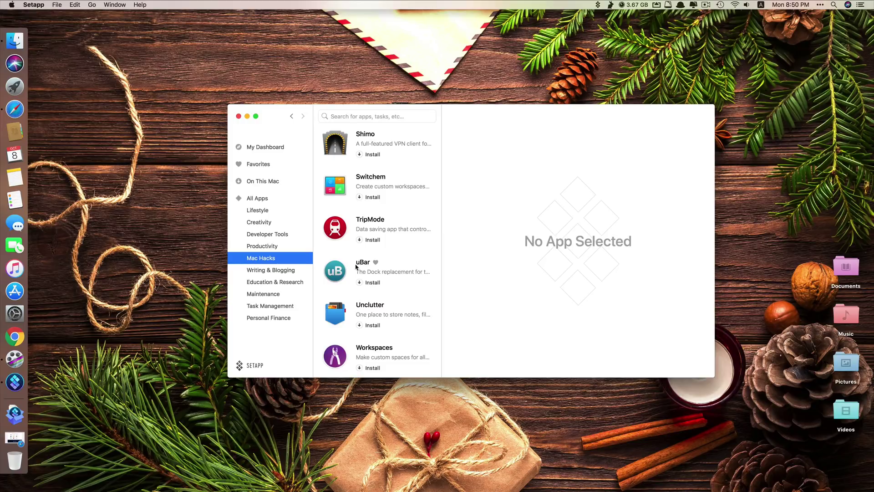
Step: Look through the Writing & Blogging and Education & Research categories
left_click(283, 270)
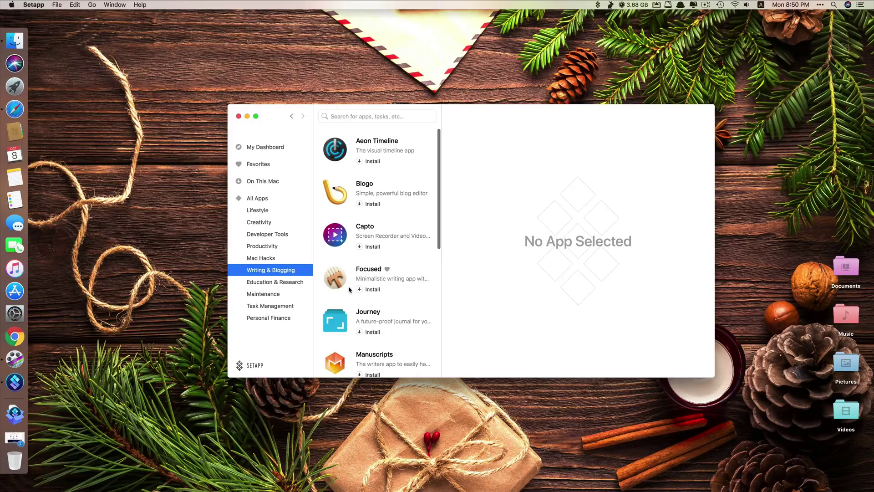
scroll(350, 271, "down", 5)
left_click(290, 283)
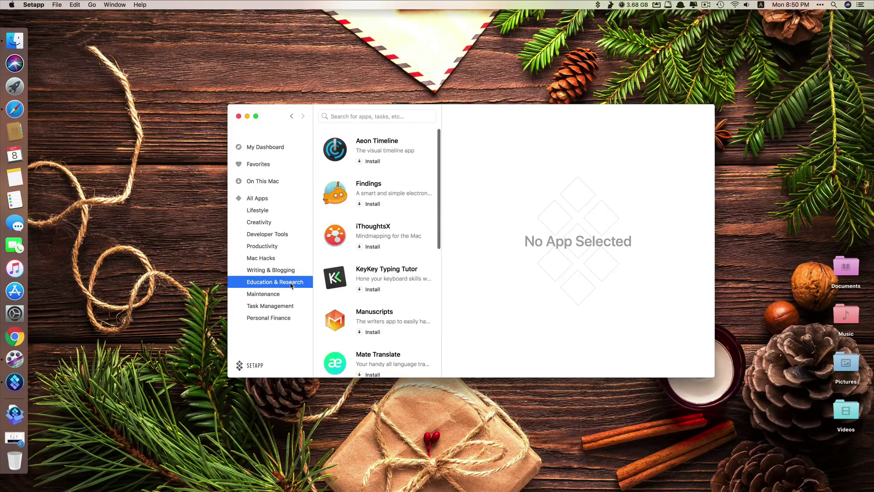
scroll(374, 273, "down", 10)
Step: Open the Maintenance category and install Endurance
left_click(269, 293)
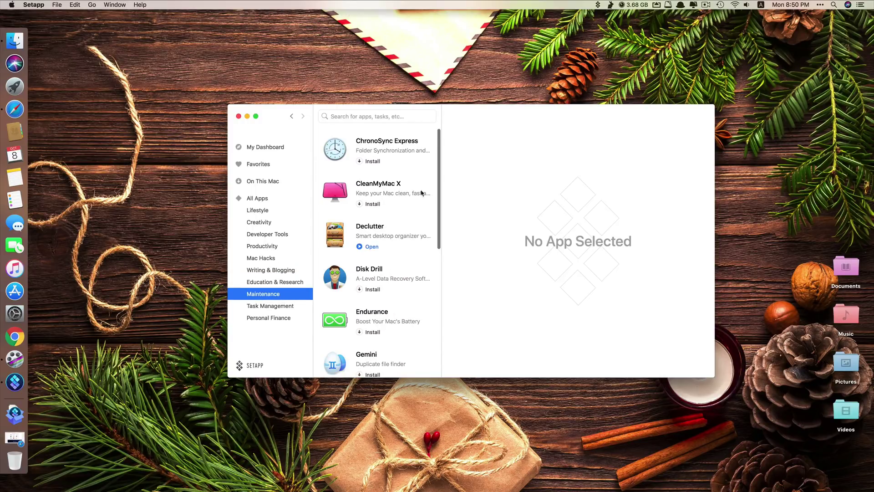
scroll(385, 210, "down", 2)
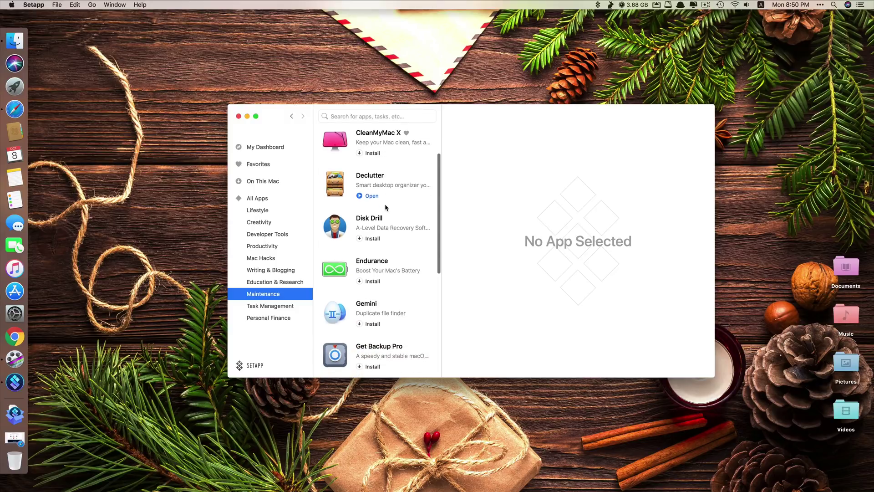
scroll(366, 274, "down", 3)
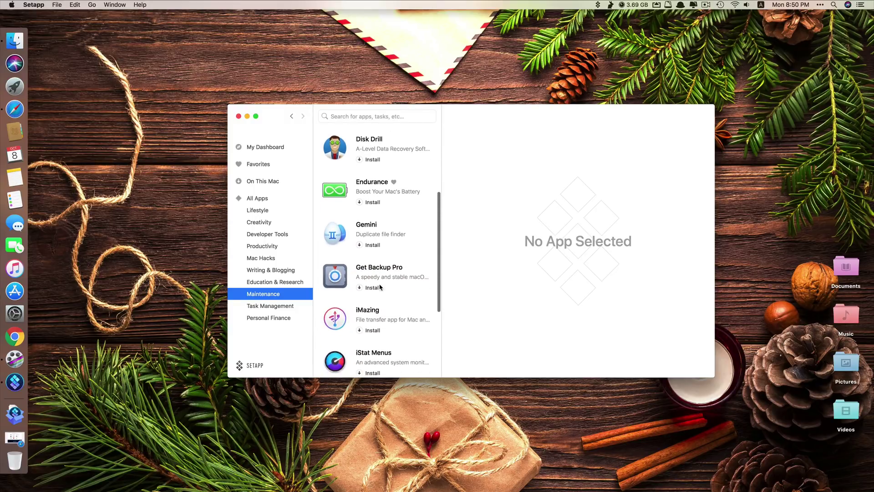
scroll(353, 310, "down", 4)
scroll(364, 218, "up", 8)
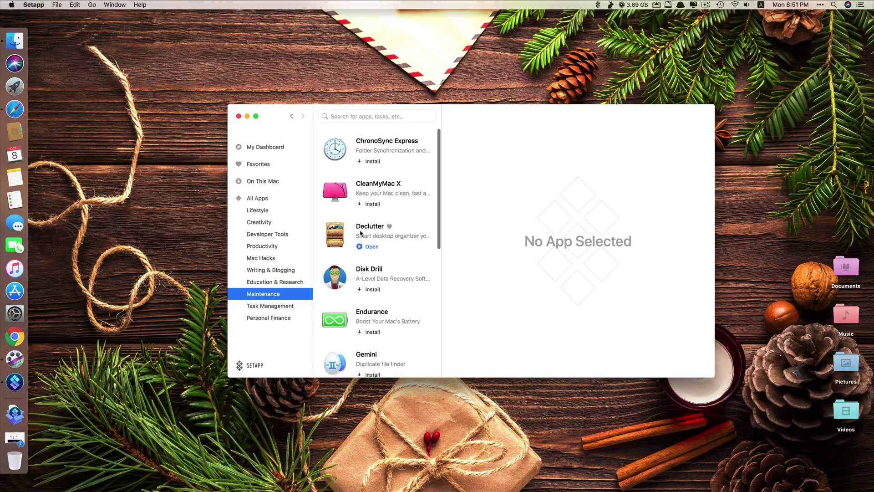
scroll(359, 284, "down", 2)
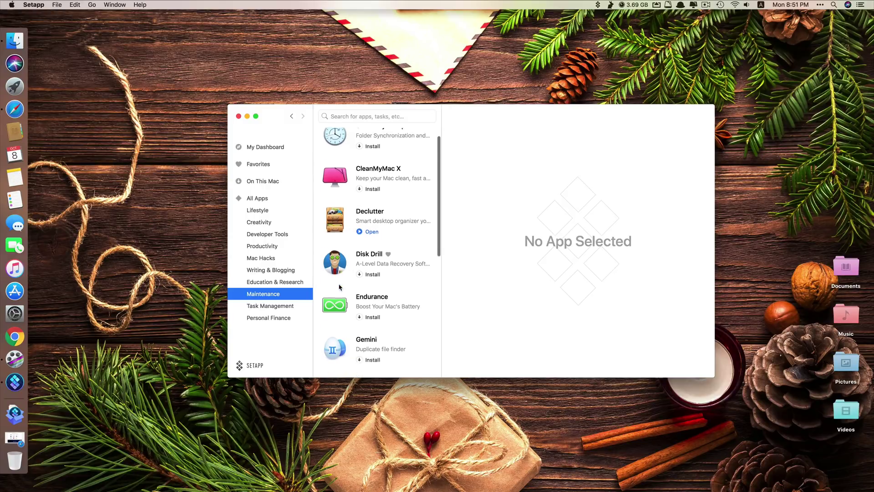
left_click(361, 280)
Step: Open Endurance's details in an enlarged Setapp window and dismiss its welcome window
left_click(370, 266)
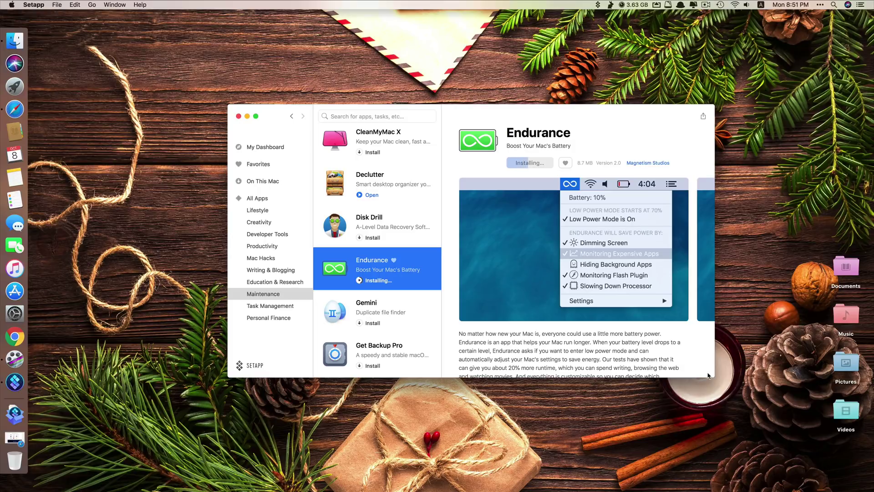
left_click_drag(714, 377, 827, 429)
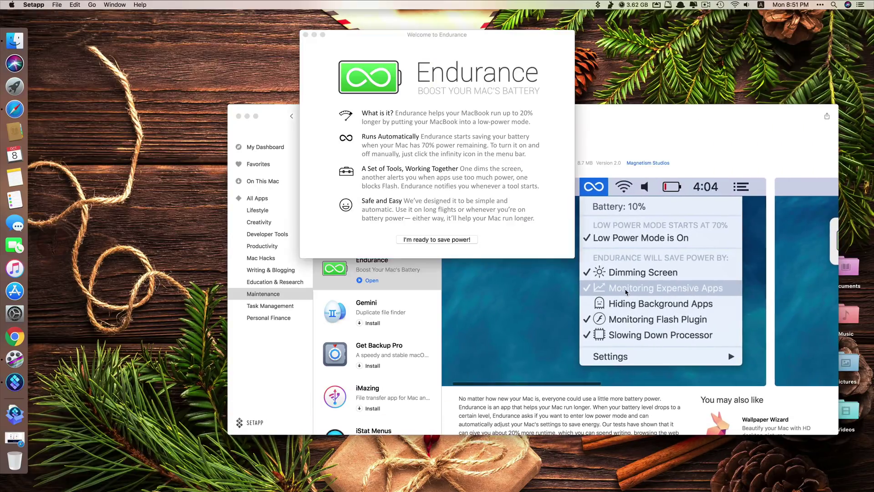
scroll(626, 291, "right", 4)
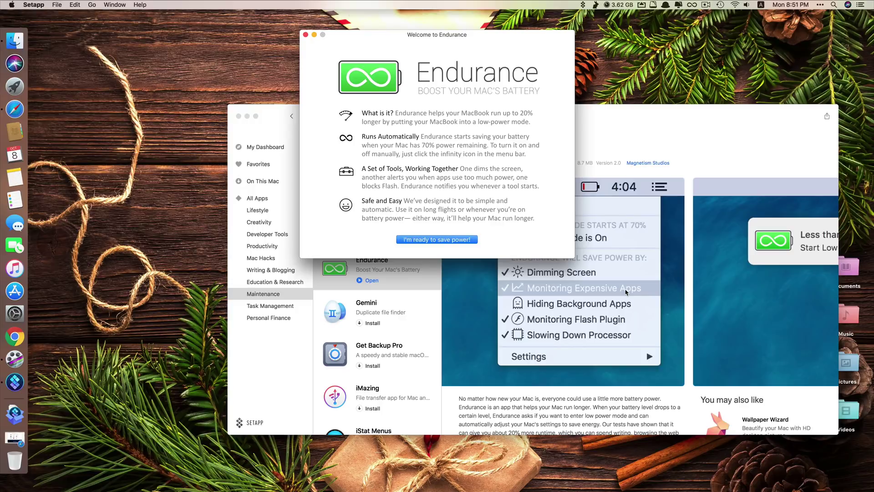
left_click(437, 239)
scroll(618, 269, "right", 6)
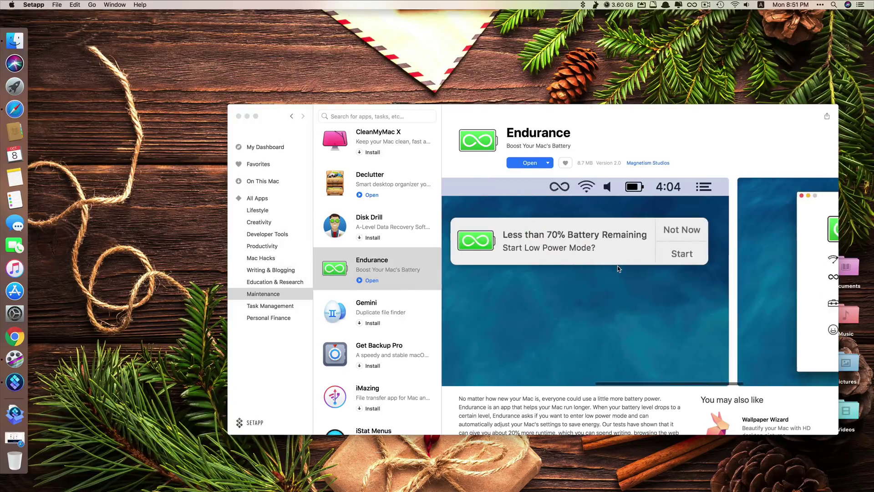
scroll(569, 282, "down", 4)
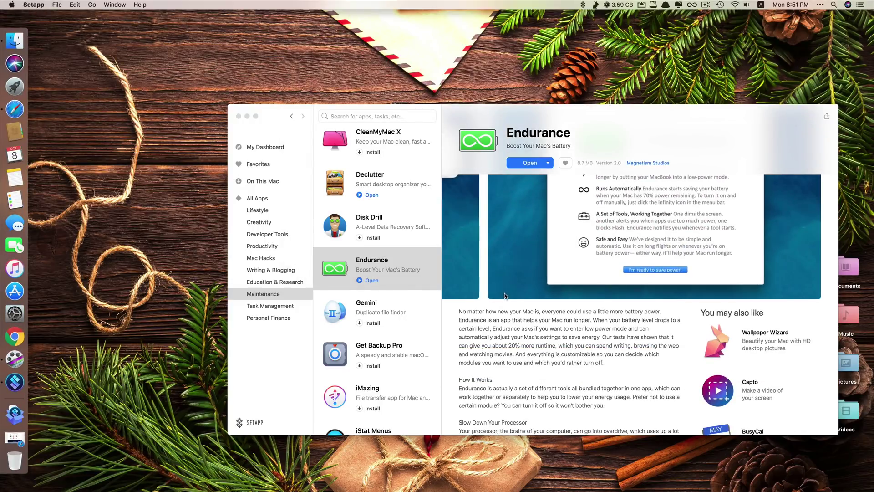
Step: Confirm Endurance appears in Launchpad, then start Low Power Mode from its menu-bar icon
key("F4")
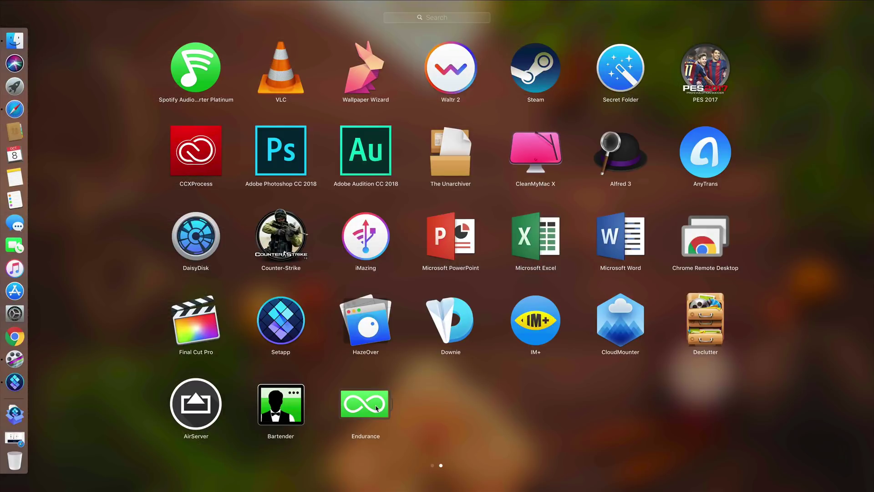
left_click(364, 409)
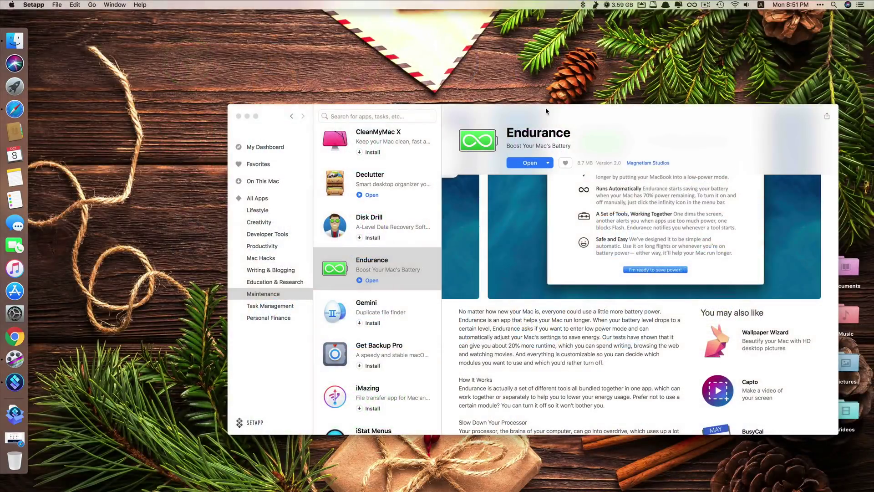
left_click(692, 5)
left_click(750, 37)
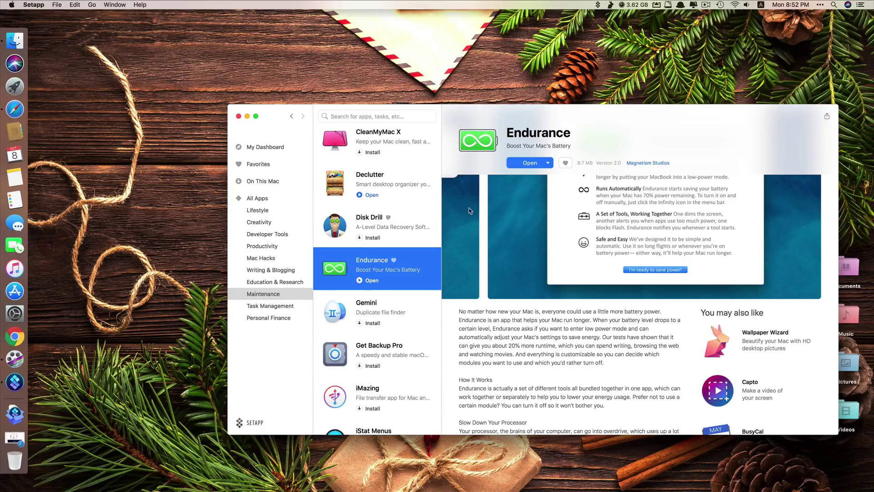
Step: Uninstall Endurance completely, removing all of its related items
left_click(548, 163)
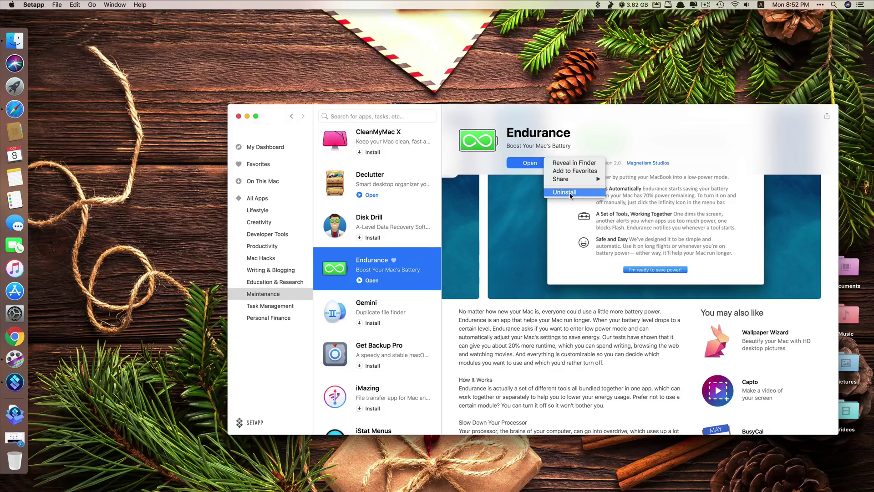
left_click(570, 193)
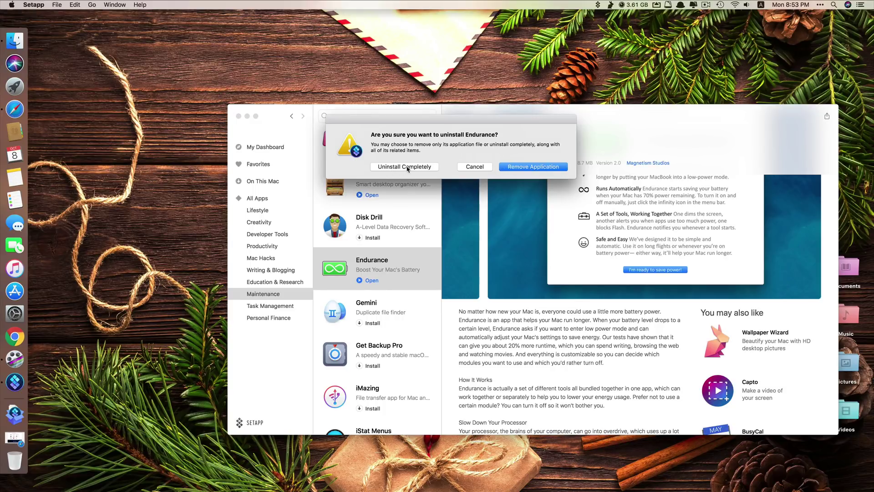
left_click_drag(392, 122, 447, 216)
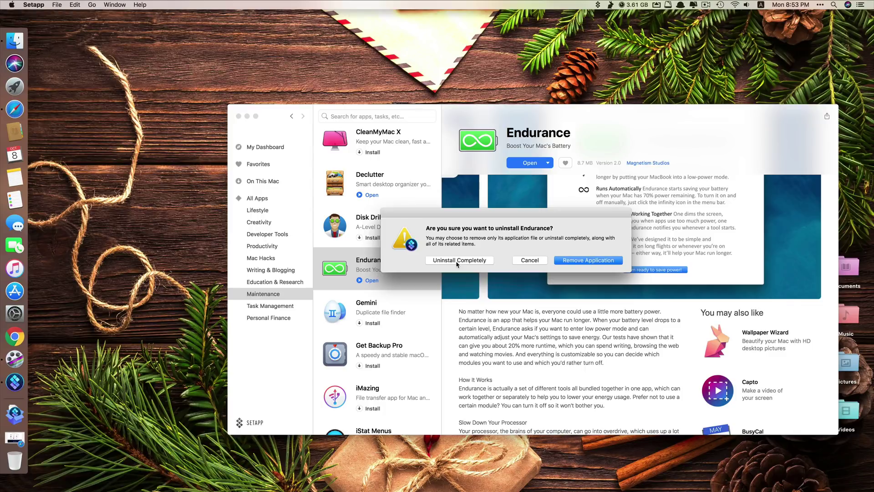
left_click(457, 262)
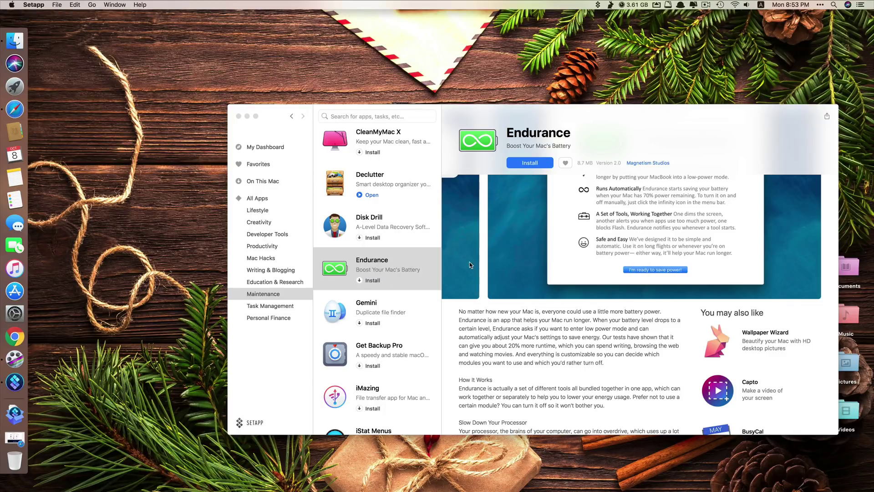
Step: View the CleanMyMac X, Declutter and Disk Drill details pages in Maintenance
scroll(408, 243, "down", 5)
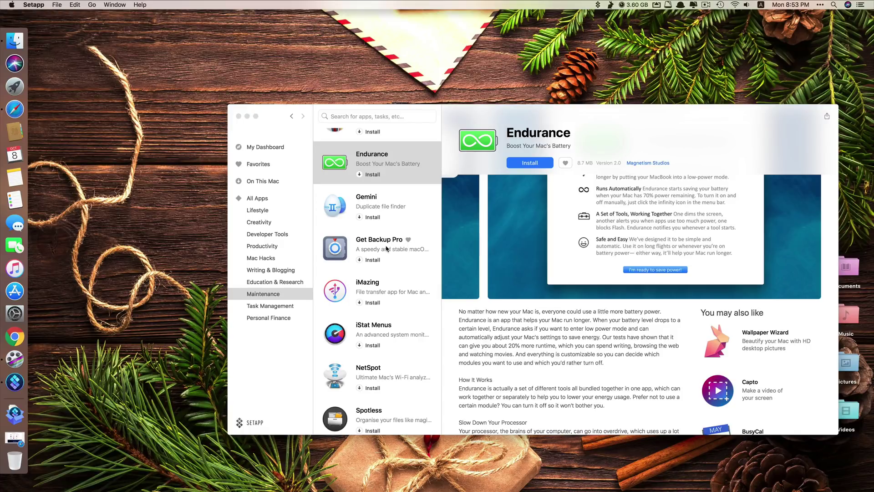
scroll(364, 258, "down", 3)
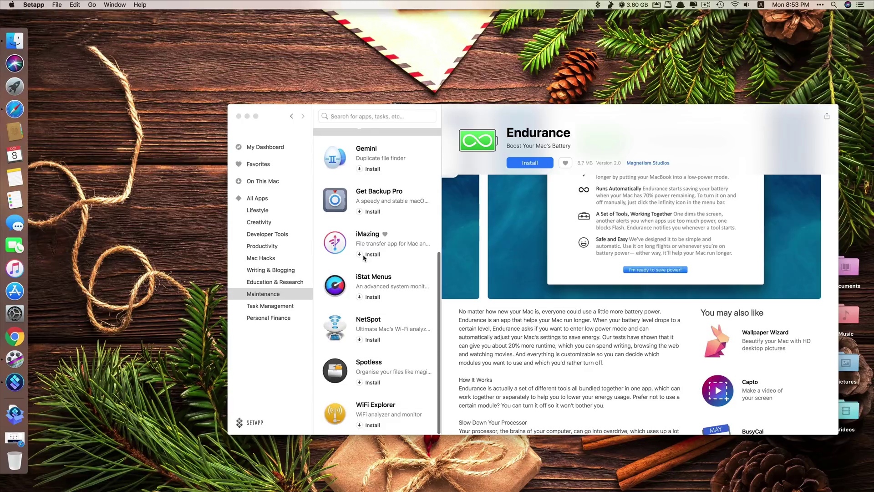
scroll(364, 258, "up", 4)
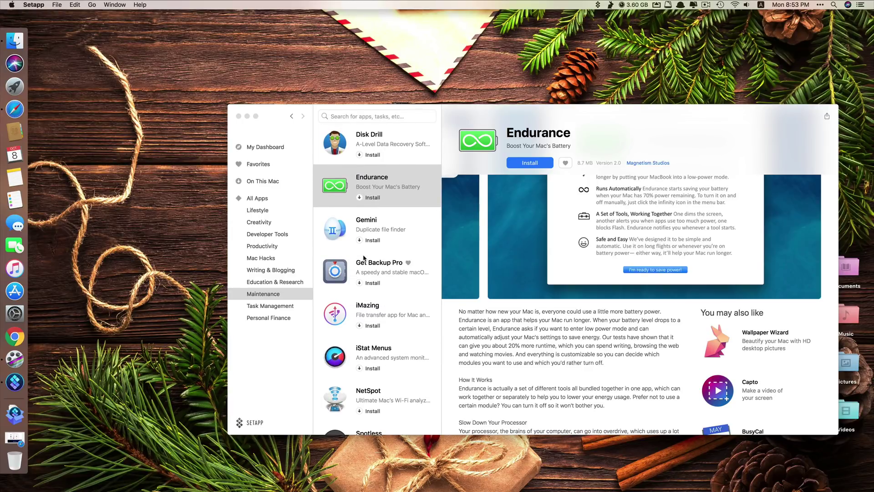
scroll(387, 256, "up", 7)
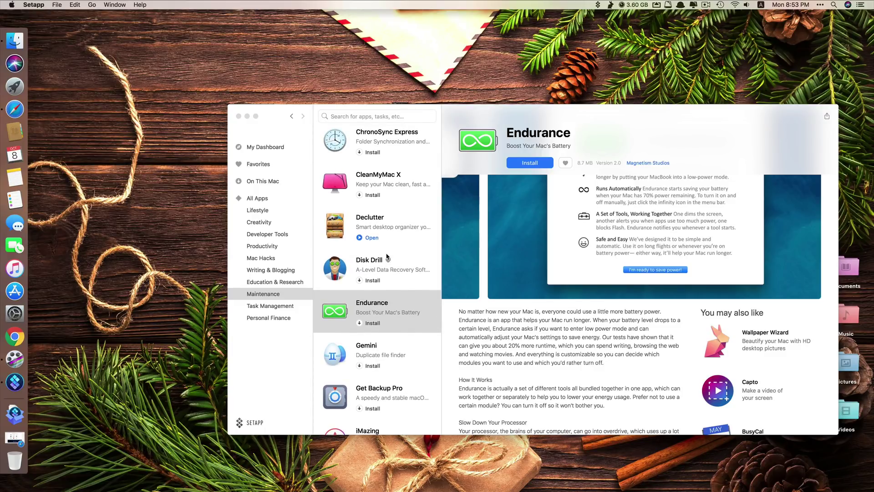
scroll(387, 257, "up", 1)
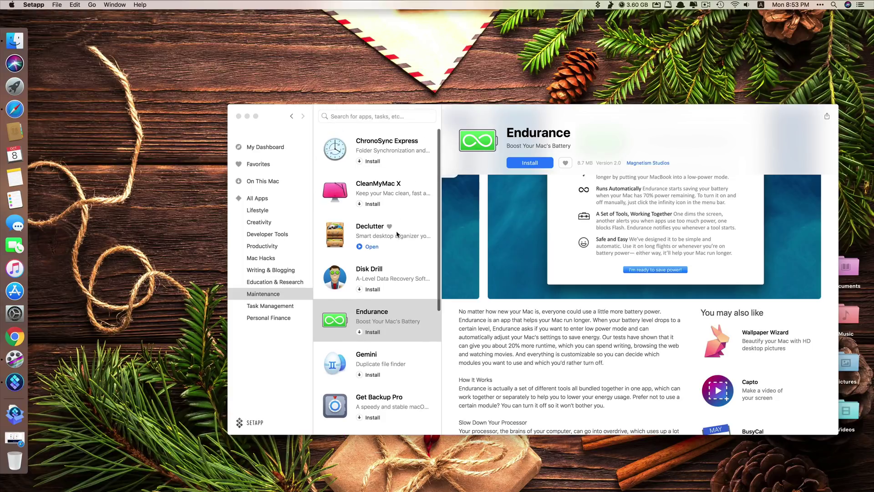
left_click(394, 191)
left_click(393, 191)
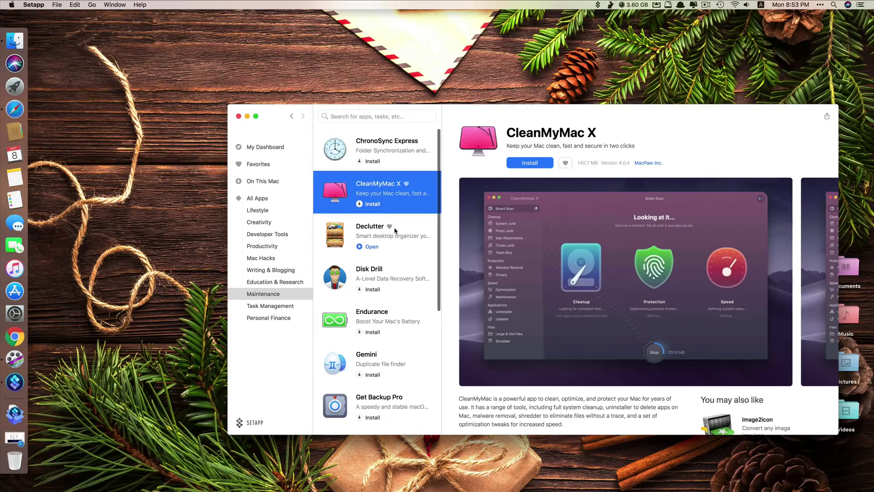
left_click(395, 230)
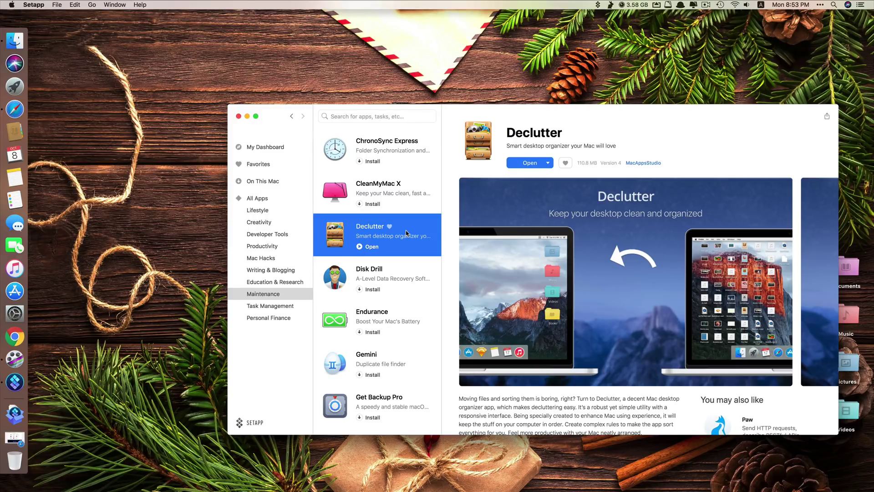
left_click(369, 272)
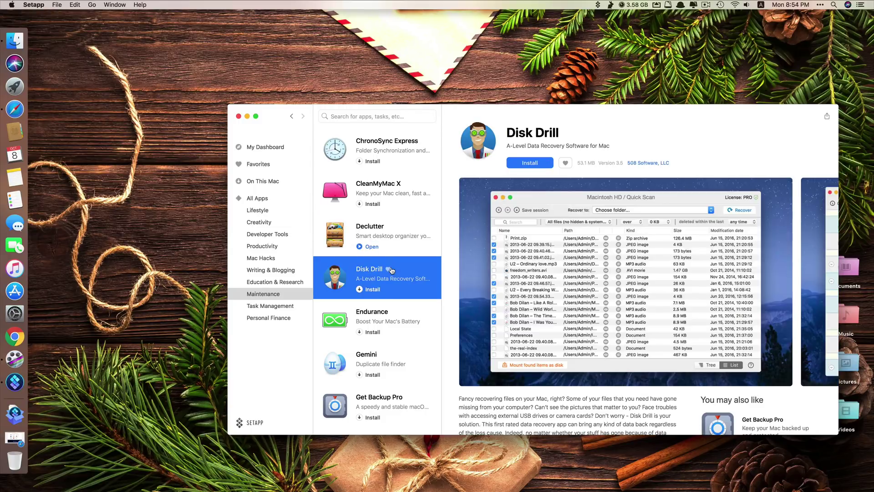
Step: Show All Apps, then On This Mac, then return to My Dashboard
left_click(284, 200)
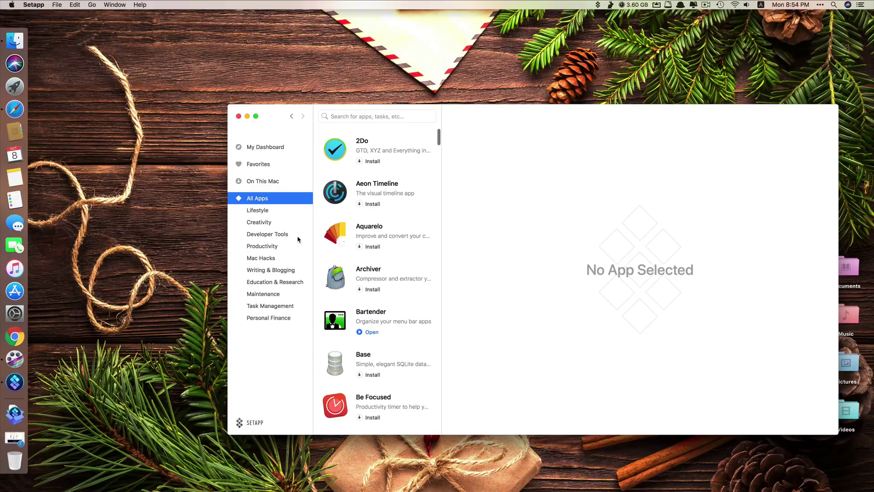
left_click(276, 186)
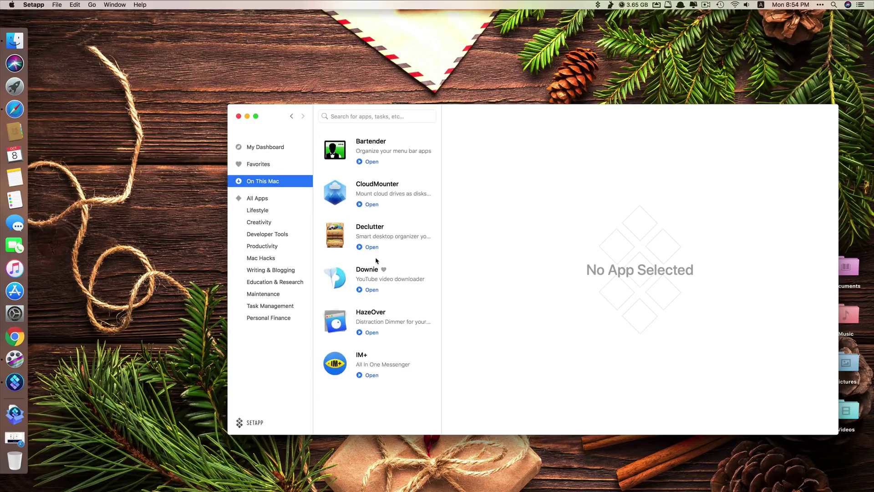
left_click(269, 147)
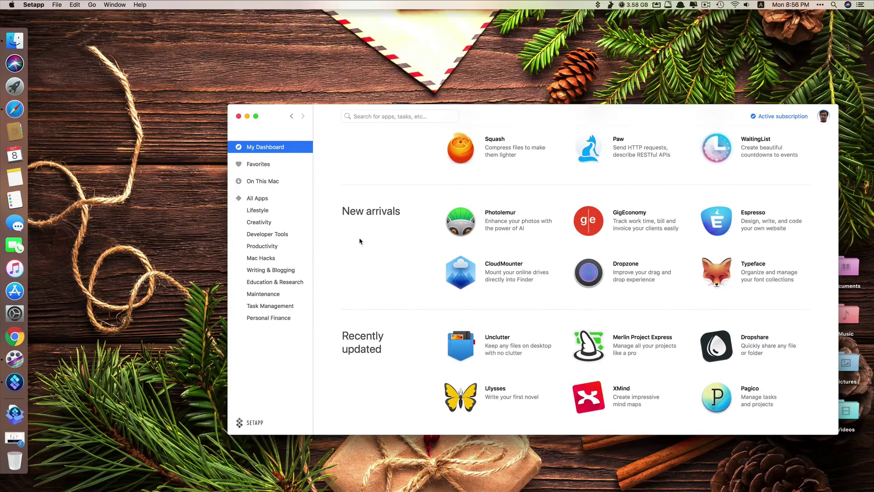
Step: Close Setapp, launch HazeOver and adjust the dimming intensity in its General settings
left_click(238, 116)
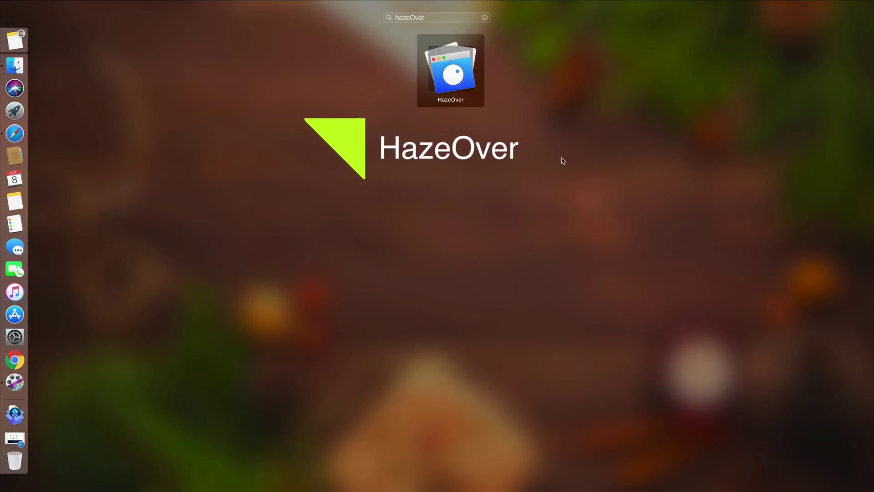
key("Return")
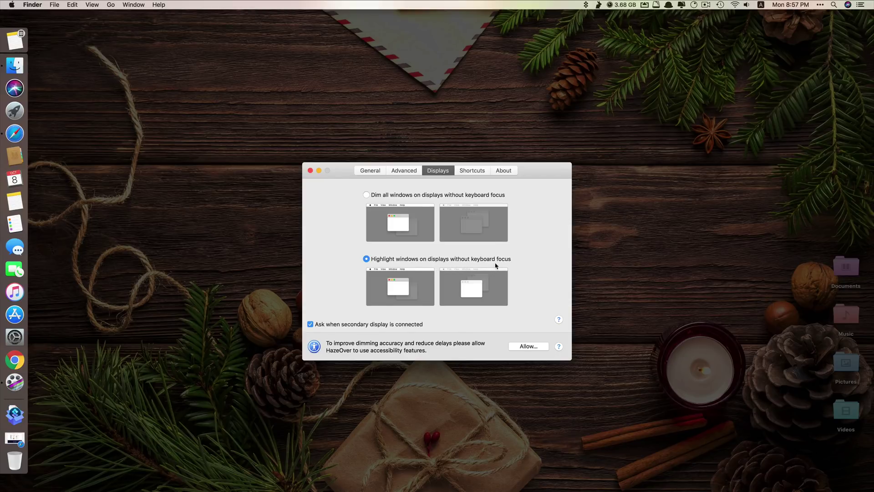
left_click(370, 170)
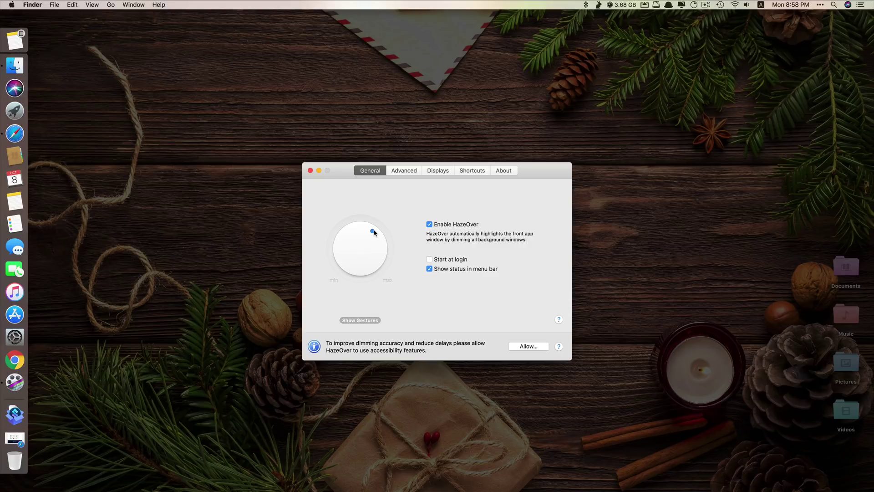
mouse_move(374, 232)
left_mouse_down()
mouse_move(383, 248)
mouse_move(376, 287)
mouse_move(339, 272)
mouse_move(351, 279)
mouse_move(337, 241)
mouse_move(362, 227)
mouse_move(370, 234)
left_mouse_up()
Step: Open Safari as a small window in the upper left of the screen
left_click(23, 139)
left_click_drag(30, 12, 598, 165)
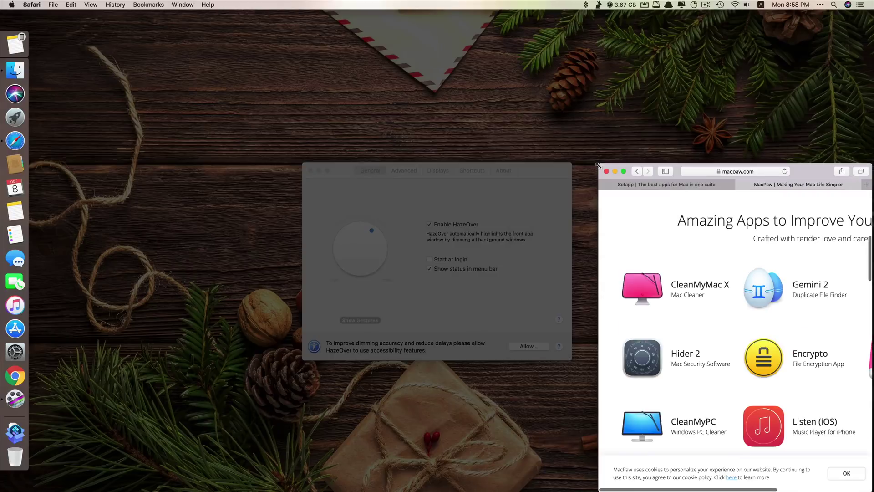
left_click_drag(796, 174, 248, 58)
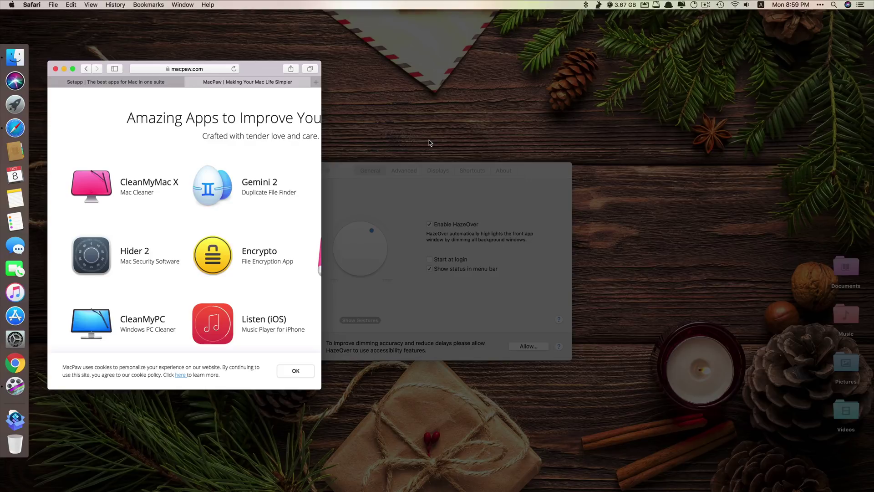
Step: Bring HazeOver's settings forward, try maximum dimming, then lower it to about 64%
left_click(436, 184)
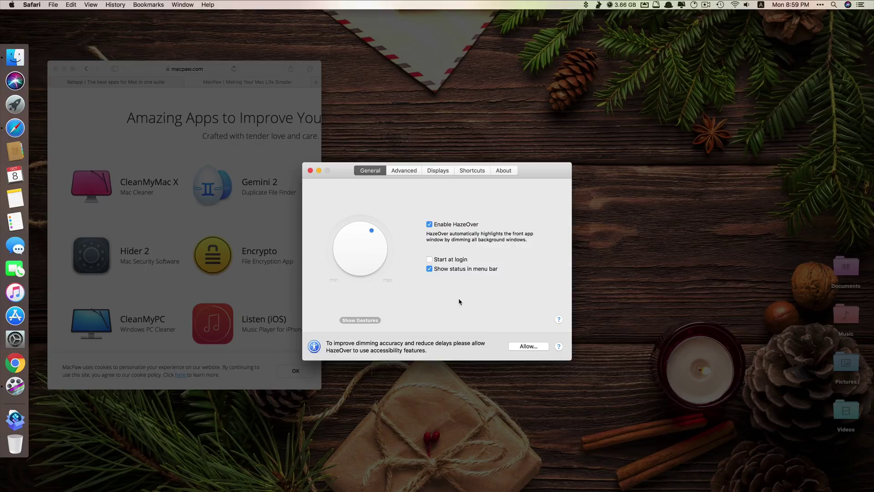
left_click_drag(549, 172, 666, 148)
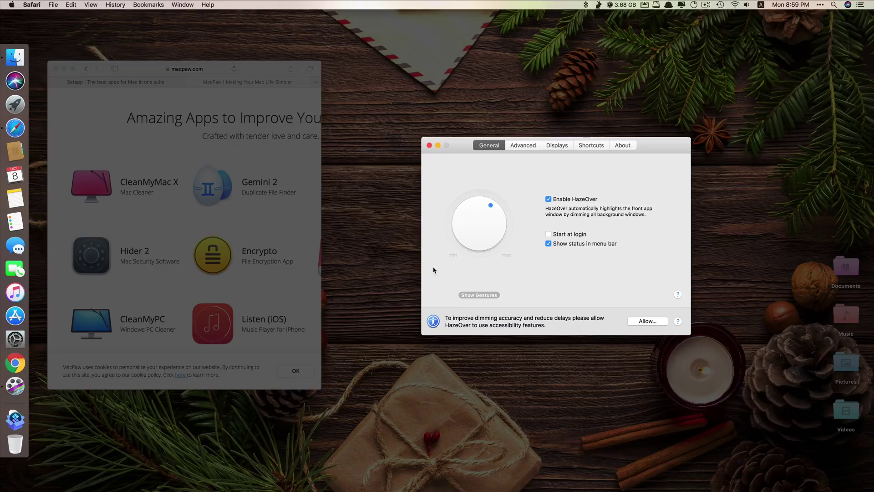
left_click_drag(490, 207, 499, 253)
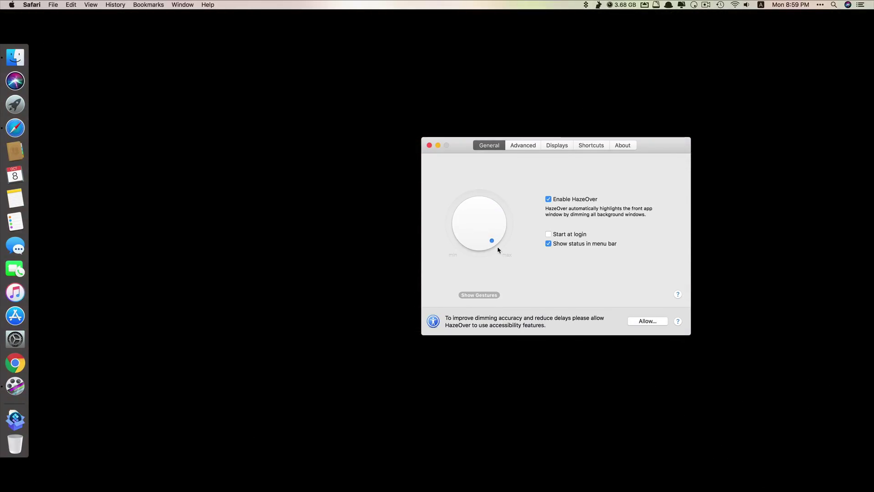
left_click_drag(491, 240, 494, 206)
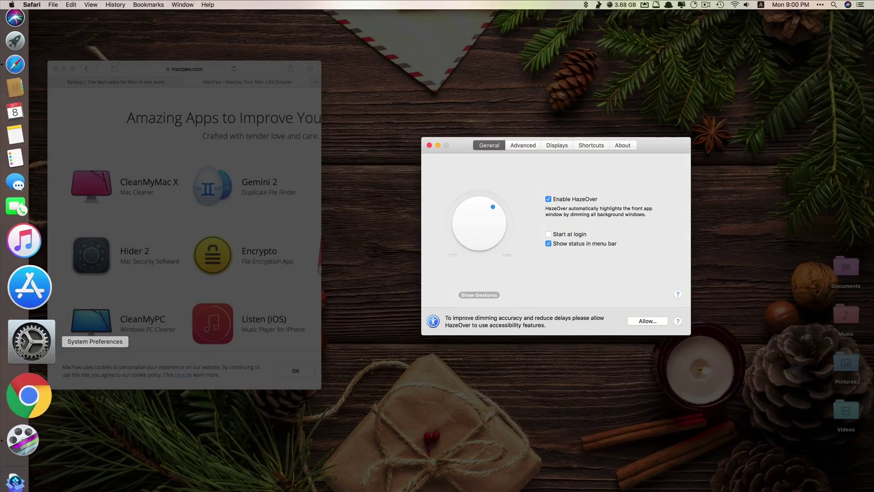
Step: Show System Preferences over dimmed windows, then close it, HazeOver's settings and Safari
left_click(2, 352)
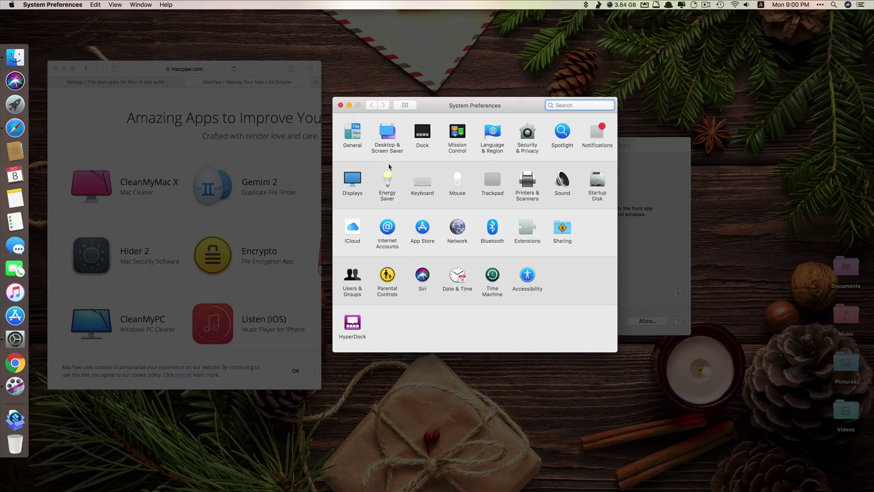
left_click_drag(444, 114, 433, 152)
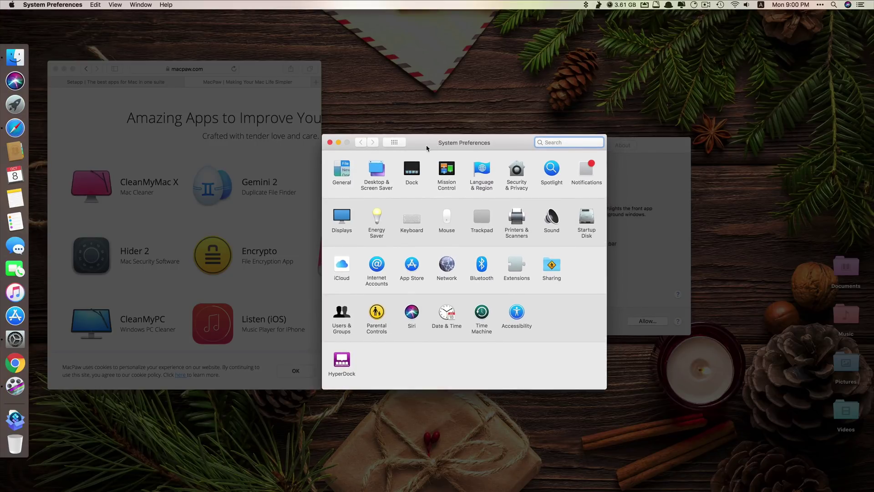
left_click(331, 143)
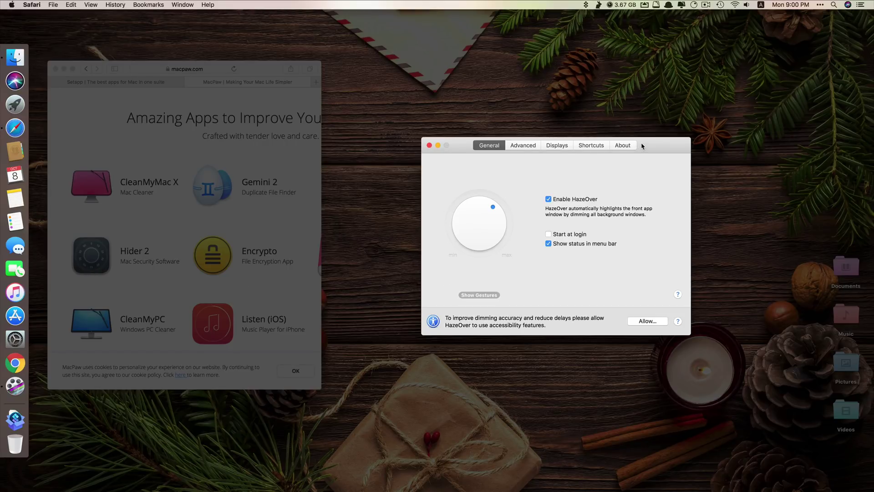
left_click(429, 145)
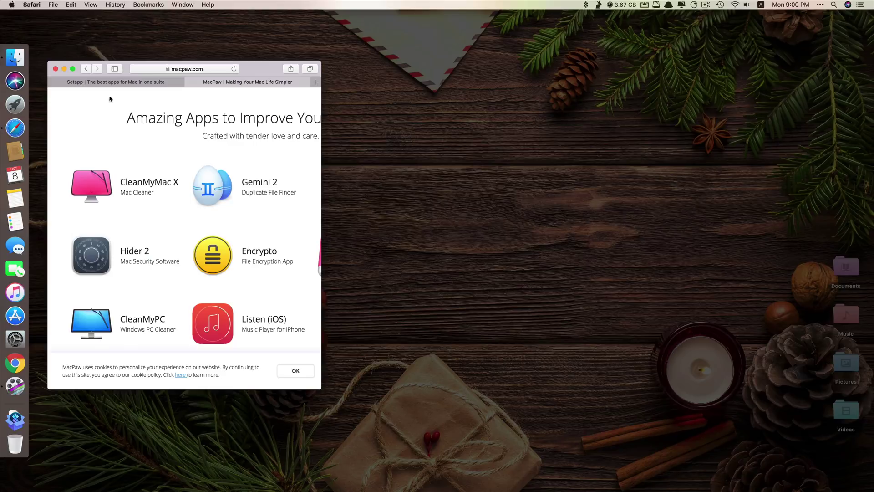
left_click(55, 70)
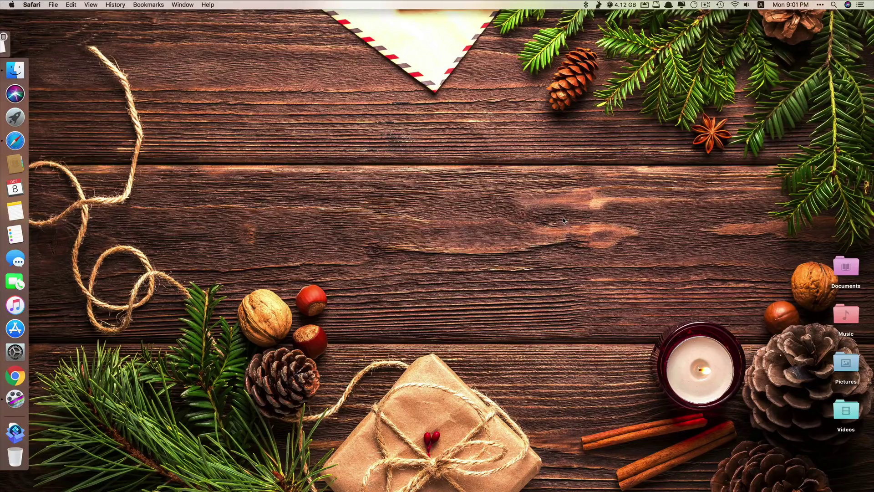
Step: Launch Declutter from Launchpad by searching 'declutter', then dismiss its menu-bar panel
key("F4")
type("declutter")
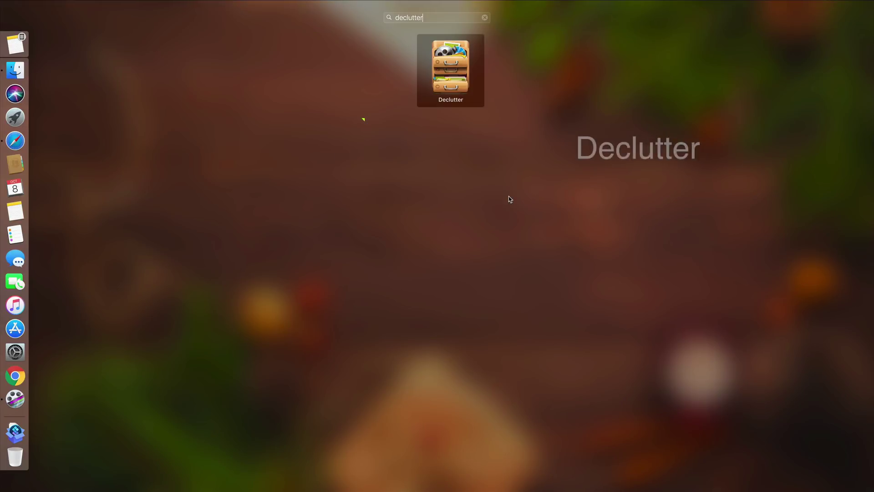
key("Return")
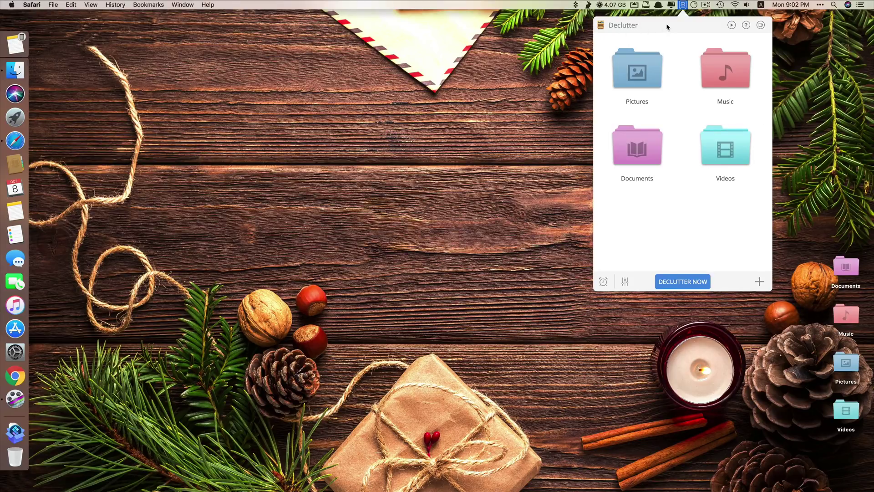
left_click(345, 165)
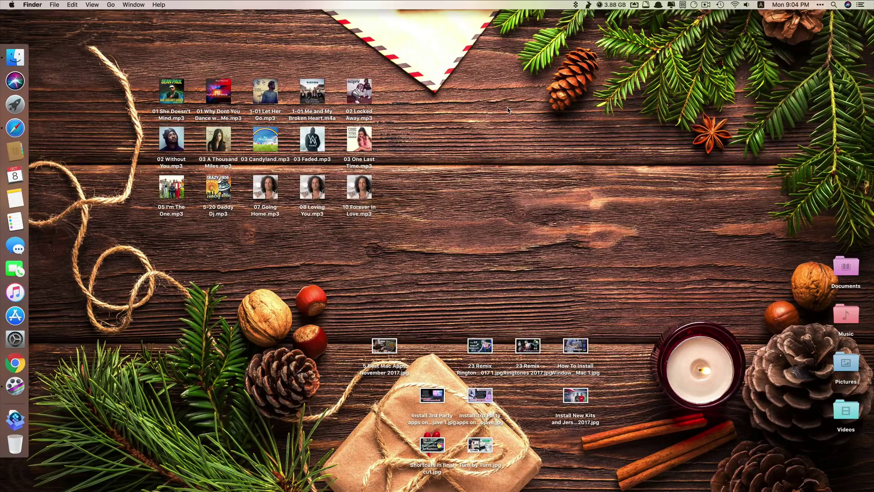
Step: Select the desktop's mp3 and jpg files and run Declutter Now, sorting 23 files
left_click_drag(394, 218, 159, 116)
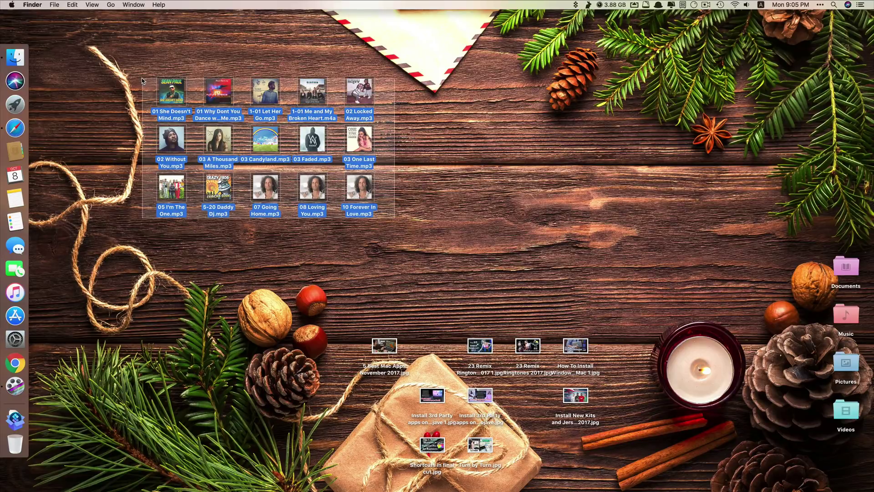
left_click_drag(306, 281, 676, 482)
left_click(683, 4)
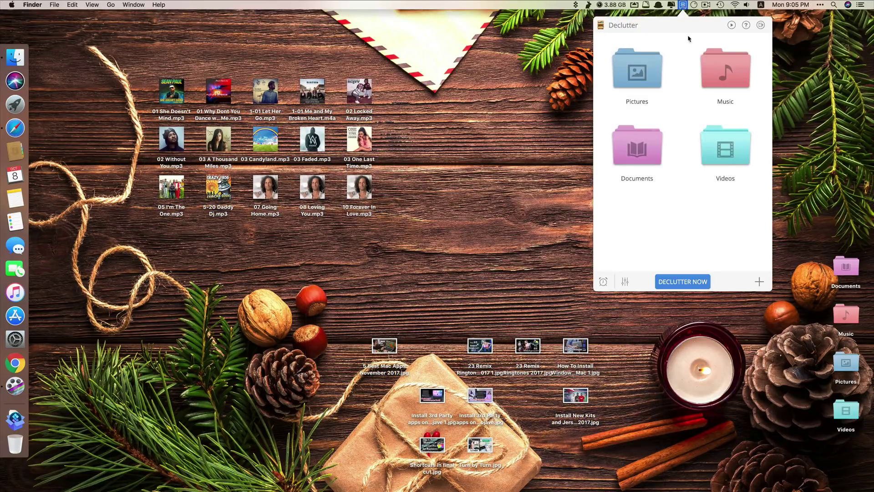
left_click(682, 281)
left_click(507, 153)
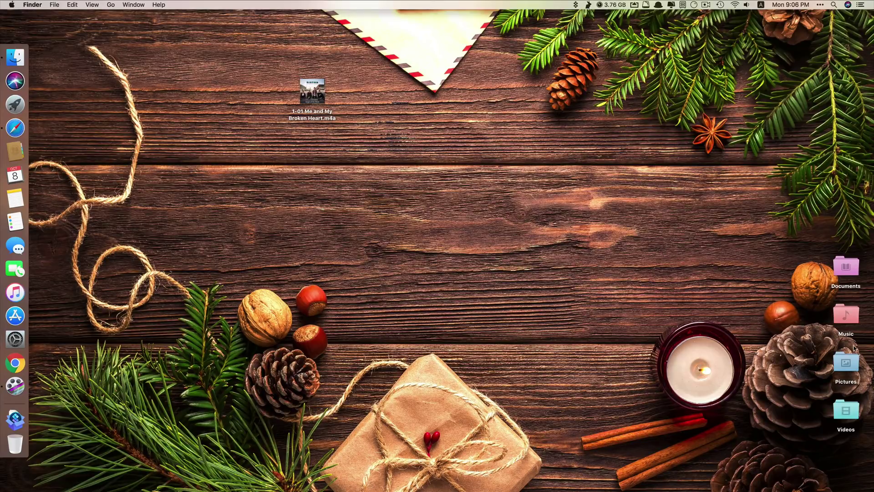
double_click(846, 363)
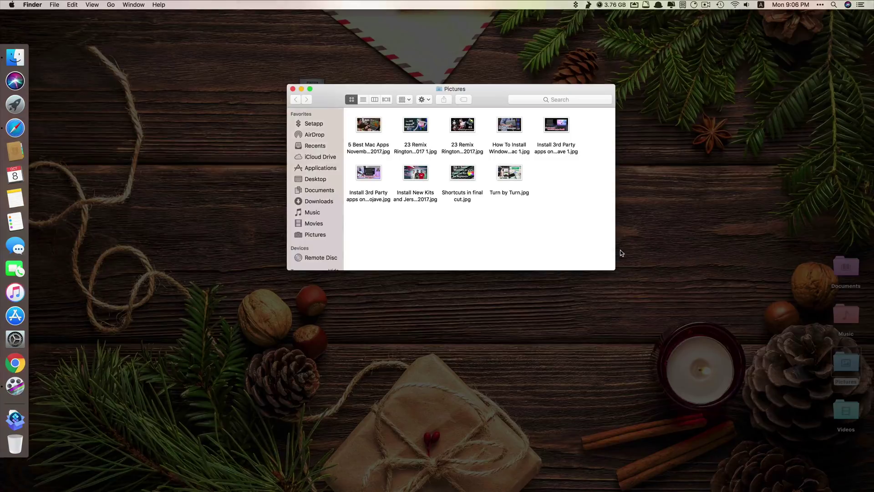
left_click(293, 89)
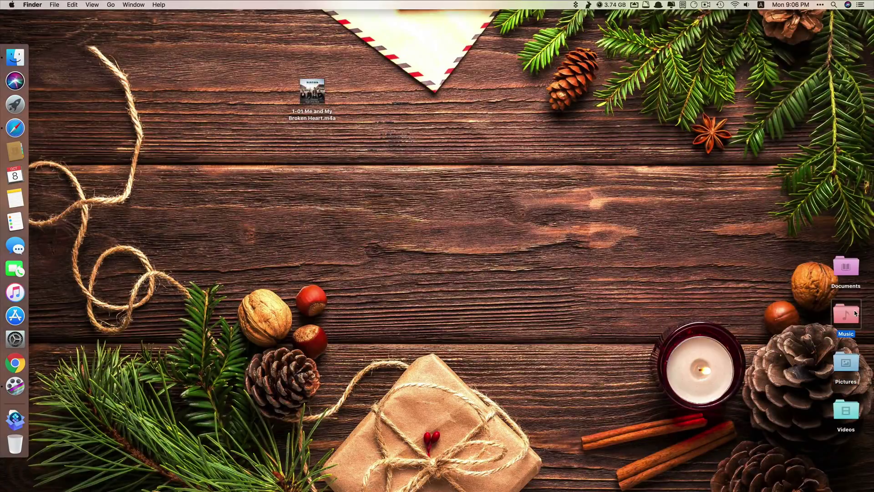
double_click(846, 314)
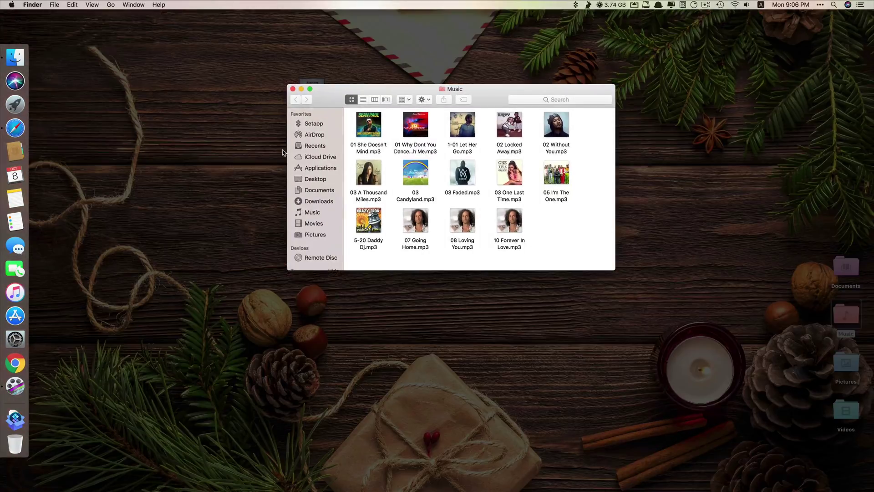
left_click(293, 89)
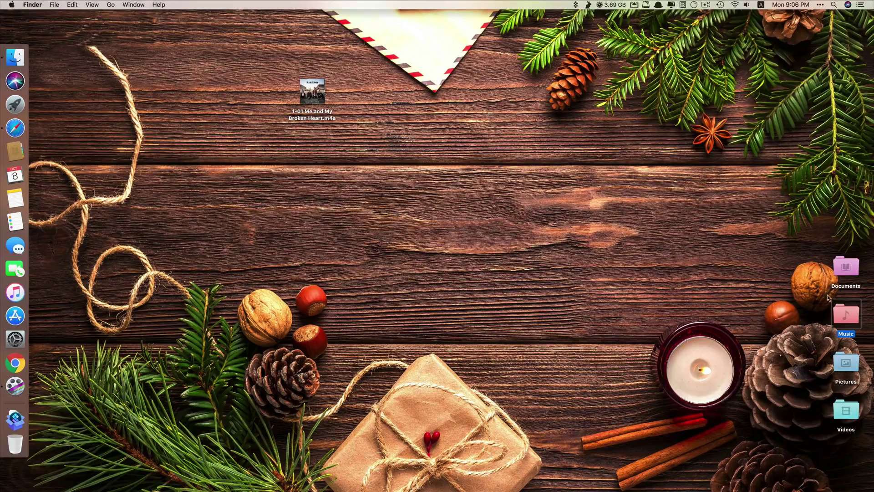
left_click(785, 269)
left_click(12, 5)
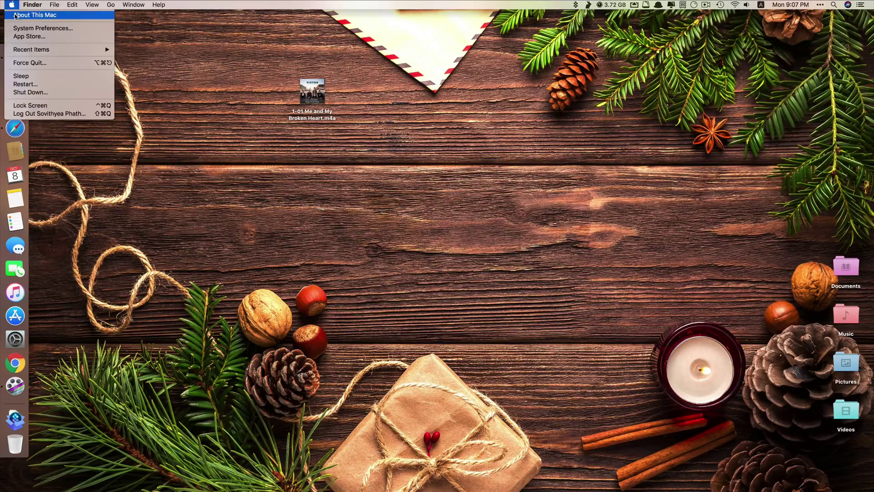
left_click(35, 15)
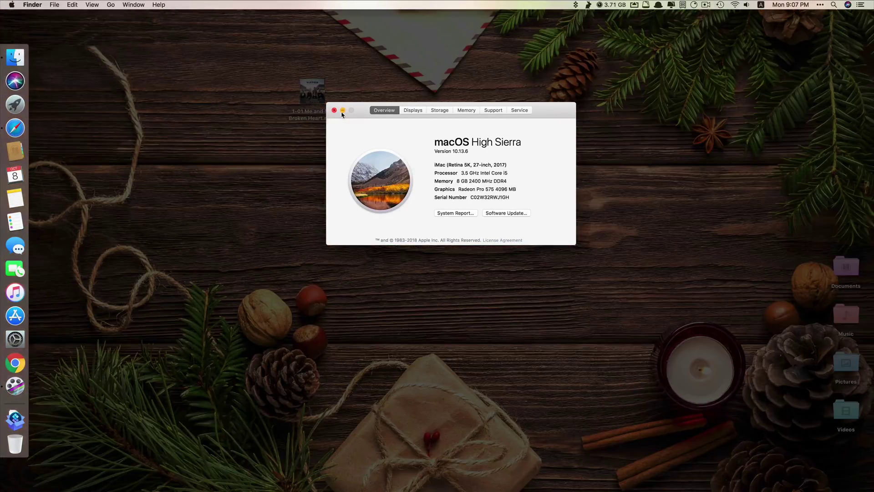
left_click(334, 110)
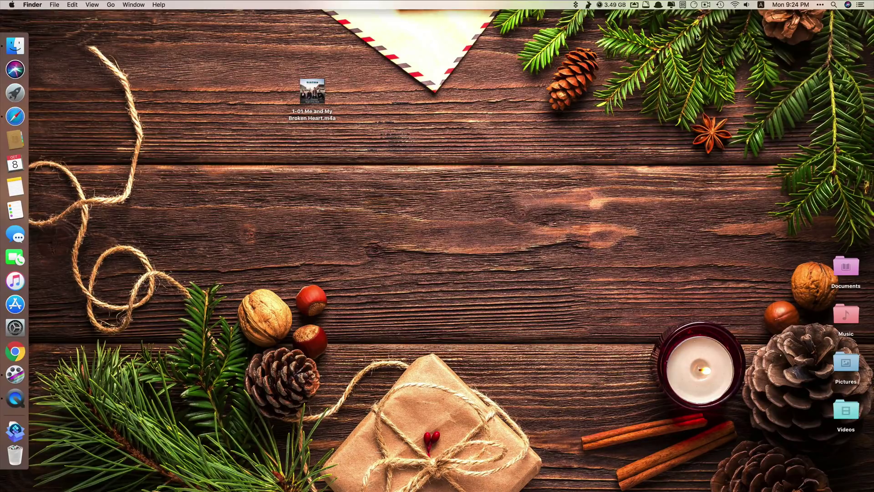
Step: Append m4a to the Music smart folder's extensions, then run Declutter Now to sort the desktop
left_click(682, 5)
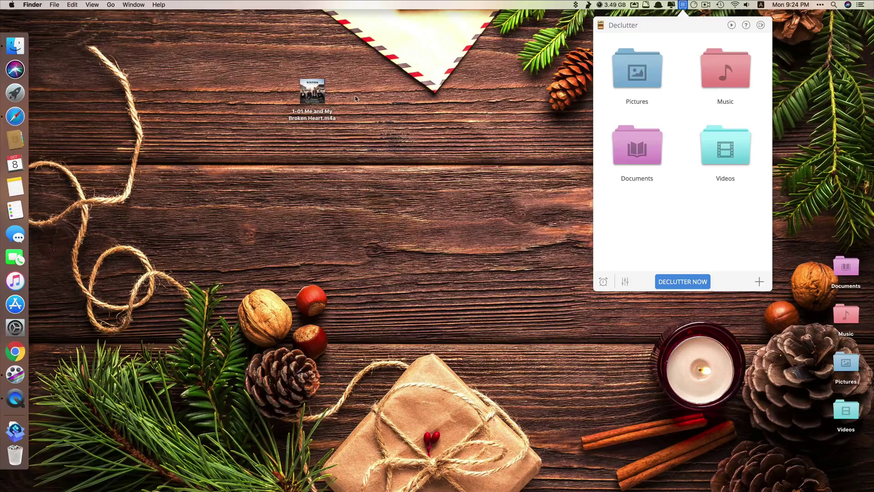
left_click(726, 82)
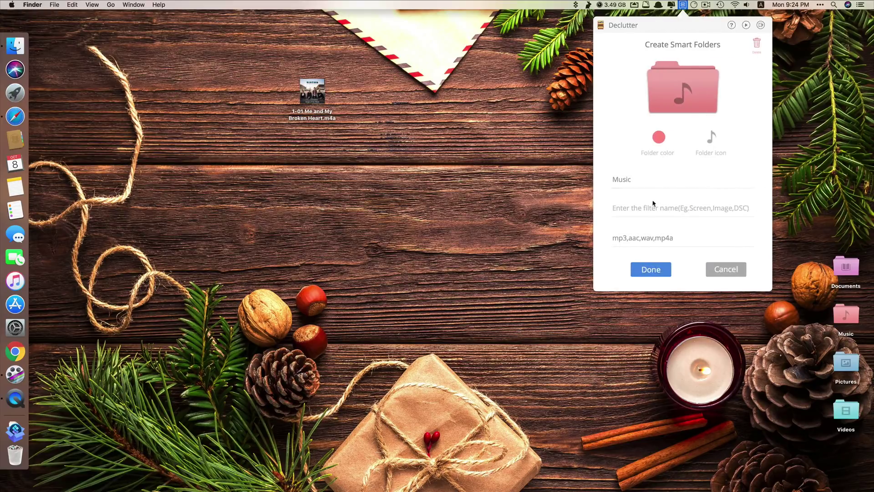
left_click(686, 240)
type(",m4a")
left_click(648, 269)
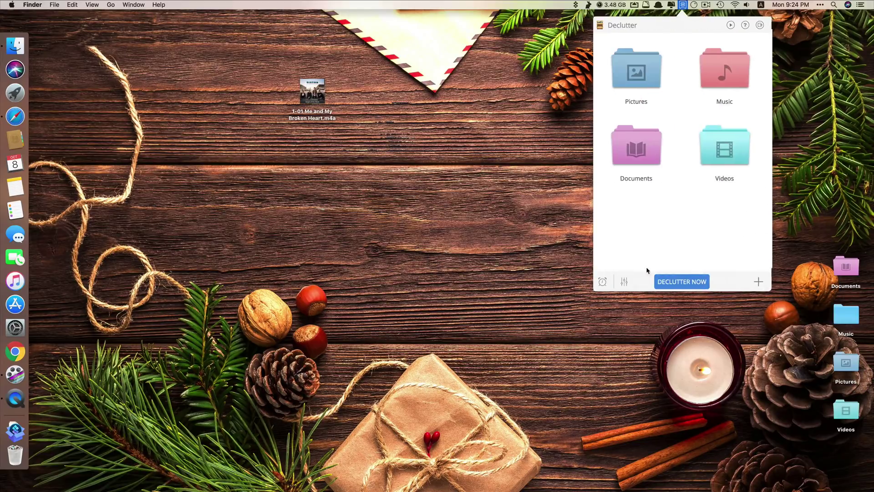
left_click(682, 282)
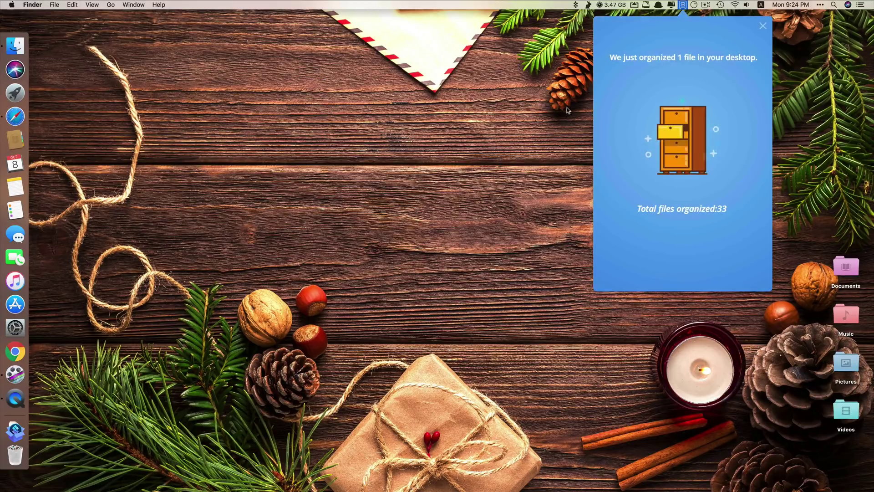
Step: Open the desktop Music folder to confirm the m4a song landed there
left_click_drag(840, 349, 785, 309)
key("super+o")
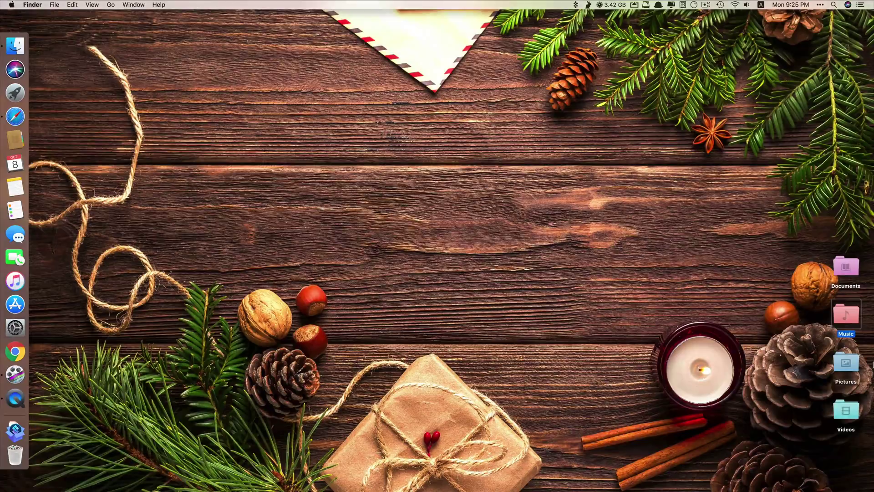
left_click(728, 324)
Step: Review the Documents smart folder's file types in Declutter and cancel without changes
left_click(673, 5)
left_click(683, 5)
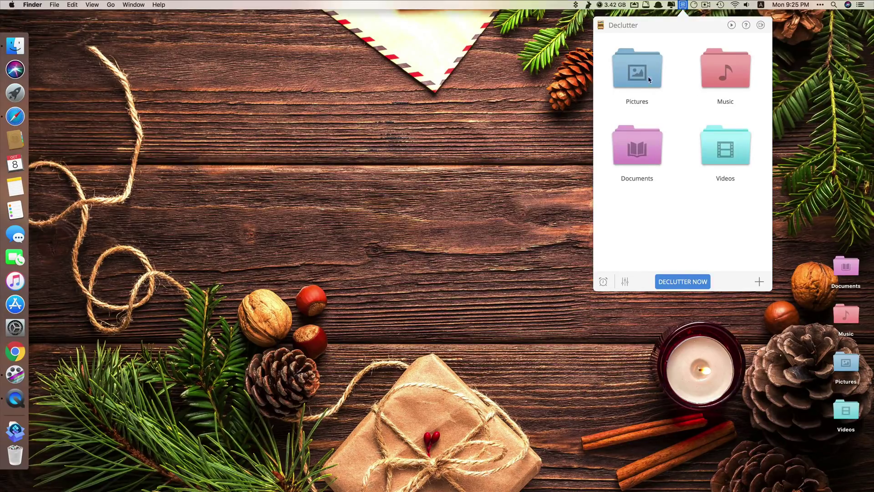
left_click(645, 157)
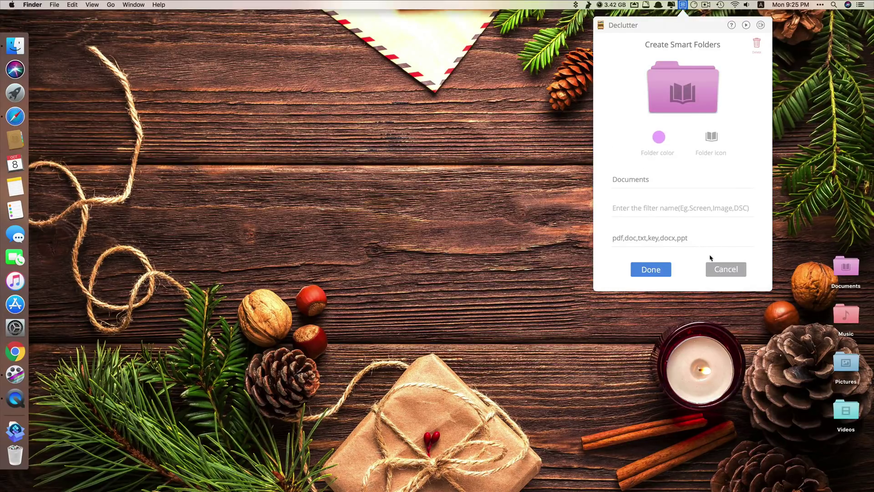
left_click(725, 269)
left_click(514, 261)
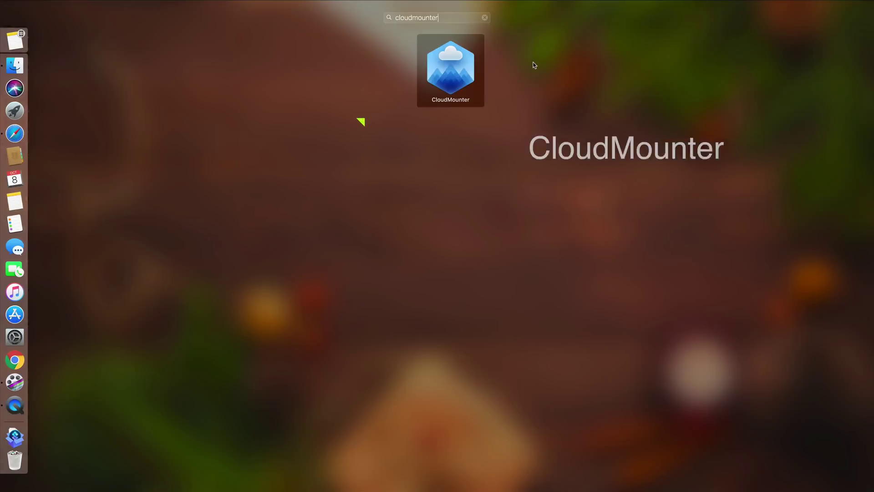
Step: Launch CloudMounter from Launchpad to bring up its Connections window
left_click(469, 63)
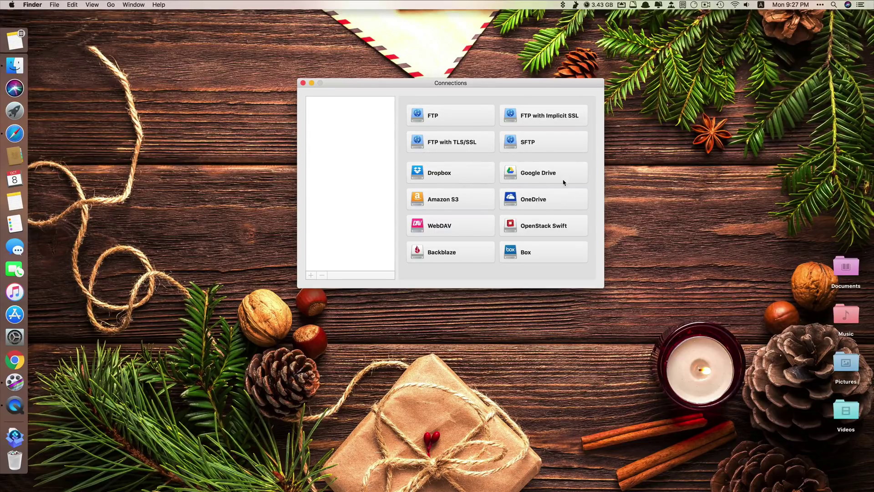
Step: Sign in to a Google account with its e-mail and password and allow CloudMounter access
left_click(540, 173)
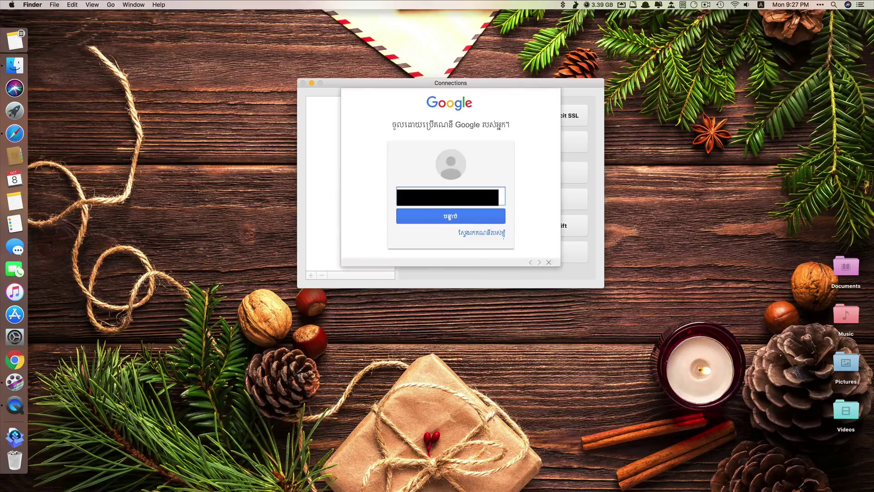
key("Return")
type("**********")
key("Return")
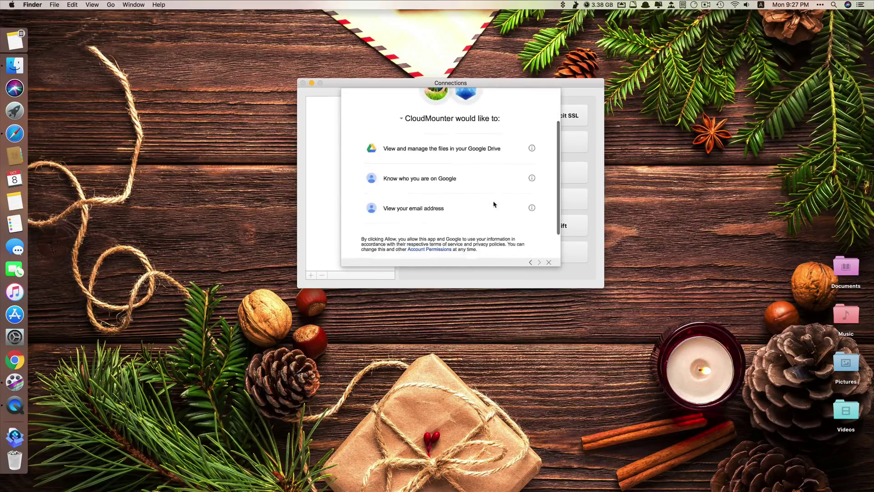
scroll(494, 203, "down", 4)
left_click(511, 238)
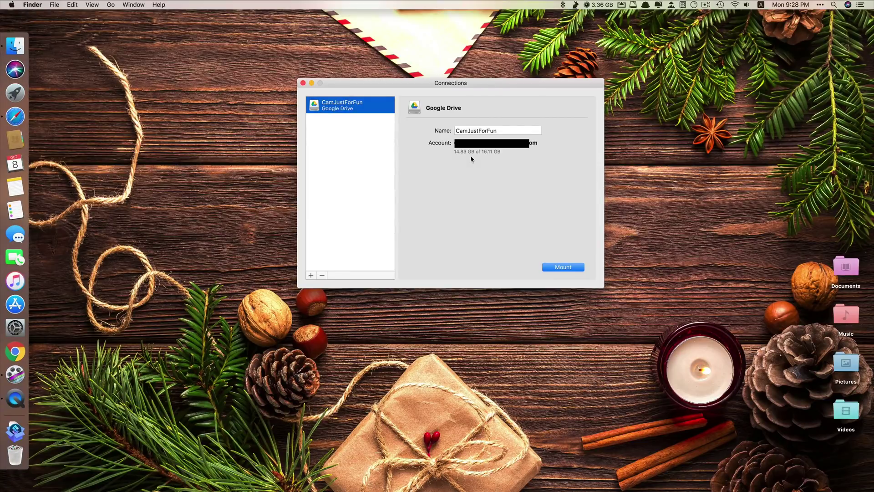
Step: Name the connection Google Drive and mount it
key("Tab")
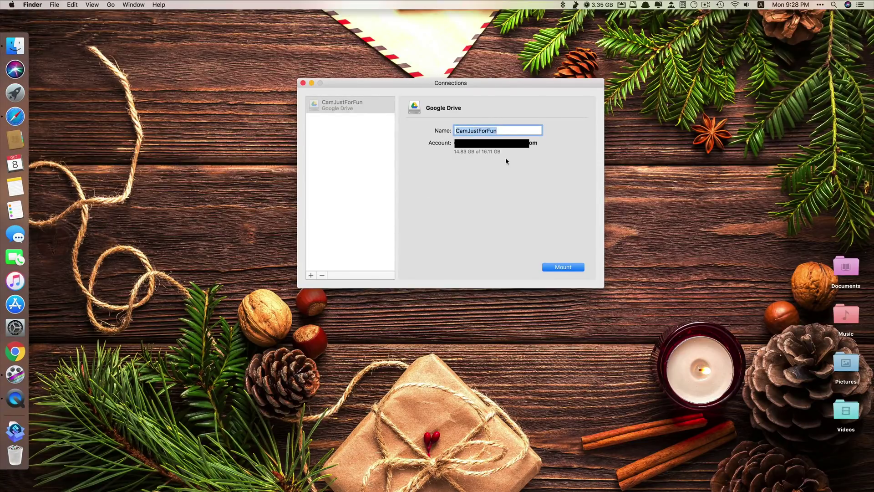
type("Good")
type("le Drive")
key("Return")
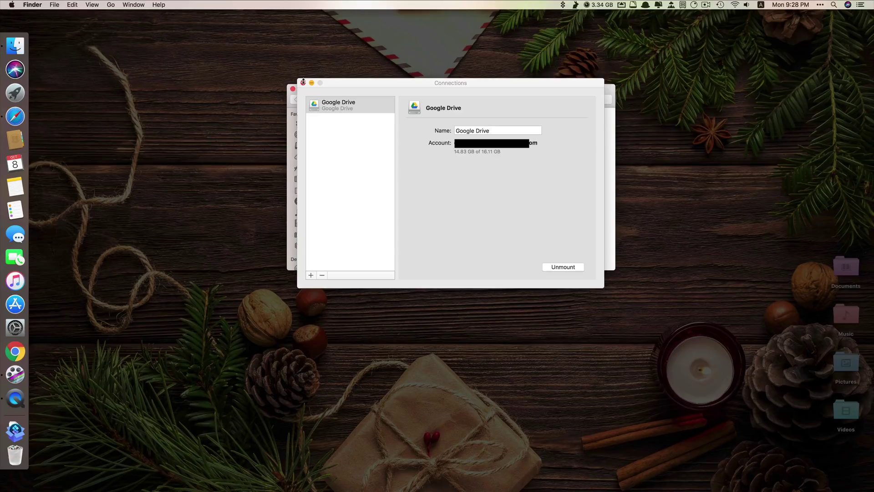
Step: Close Connections and browse the Google Drive contents in Finder
left_click(302, 82)
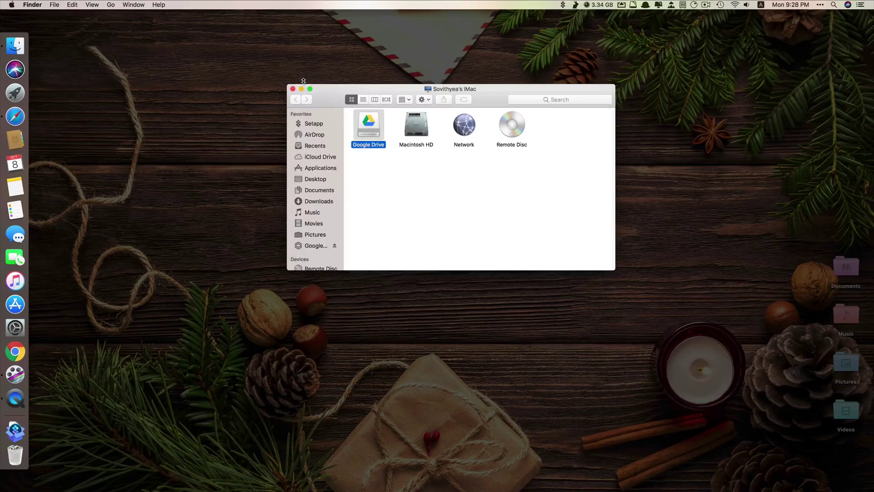
scroll(329, 208, "down", 1)
left_click(319, 221)
scroll(413, 167, "down", 3)
scroll(319, 191, "down", 2)
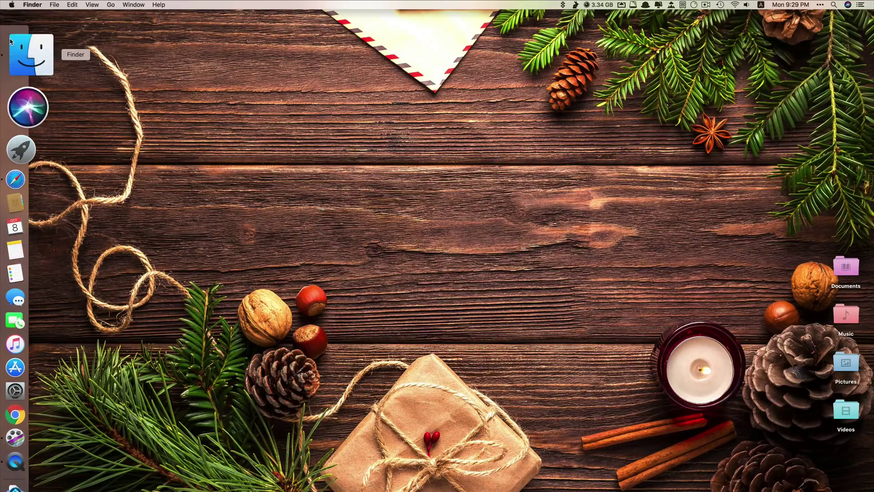
Step: Show Google Drive in a new Finder window, widen the sidebar, then close it
left_click(10, 41)
left_click(54, 173)
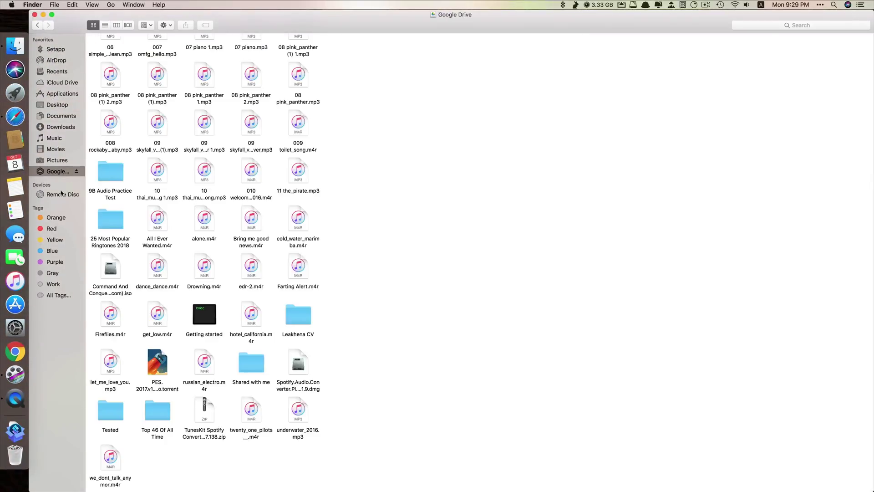
left_click_drag(85, 179, 495, 247)
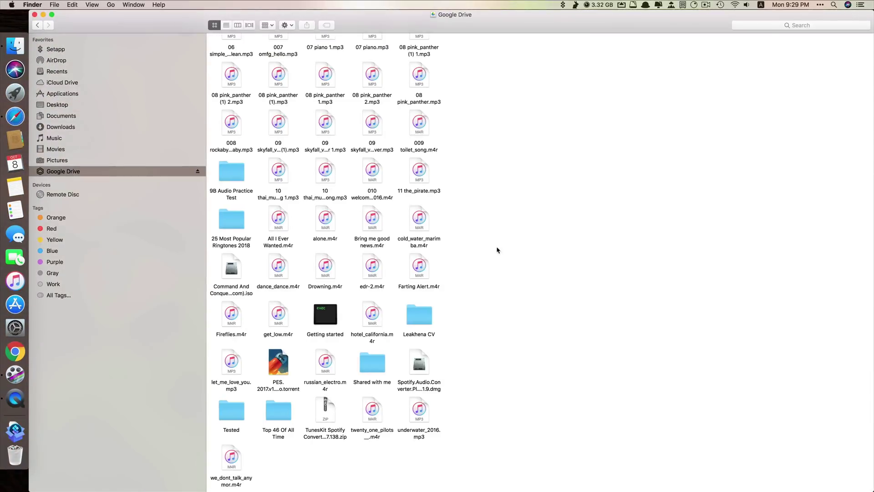
left_click(34, 14)
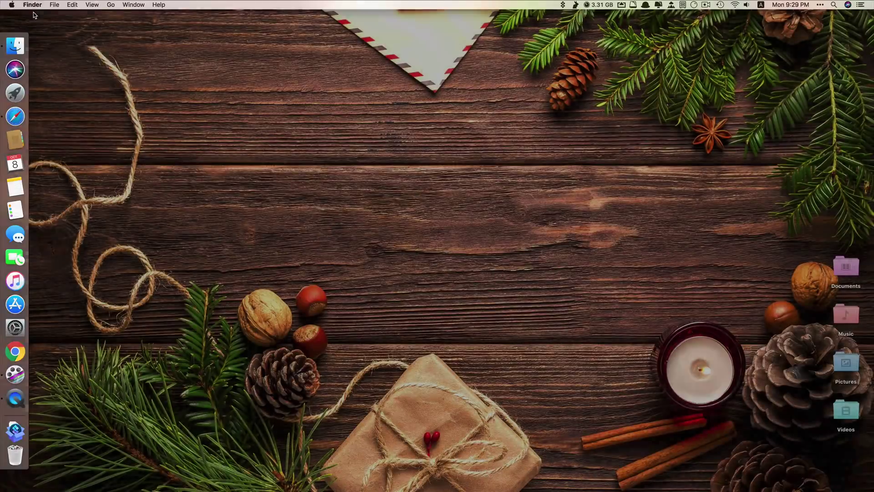
Step: Look over CloudMounter's Google Drive menu options, then show Google Drive in a new Finder window
left_click(671, 6)
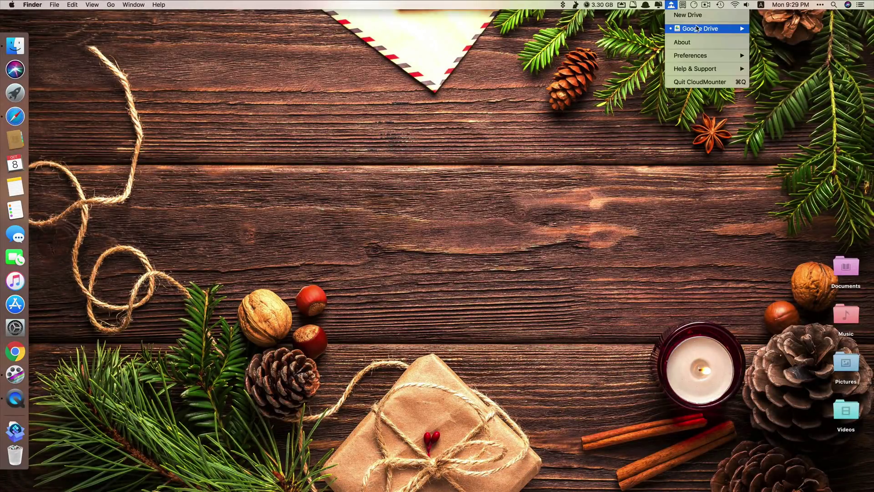
mouse_move(696, 29)
mouse_move(713, 57)
left_click(354, 100)
left_click(15, 45)
left_click(64, 175)
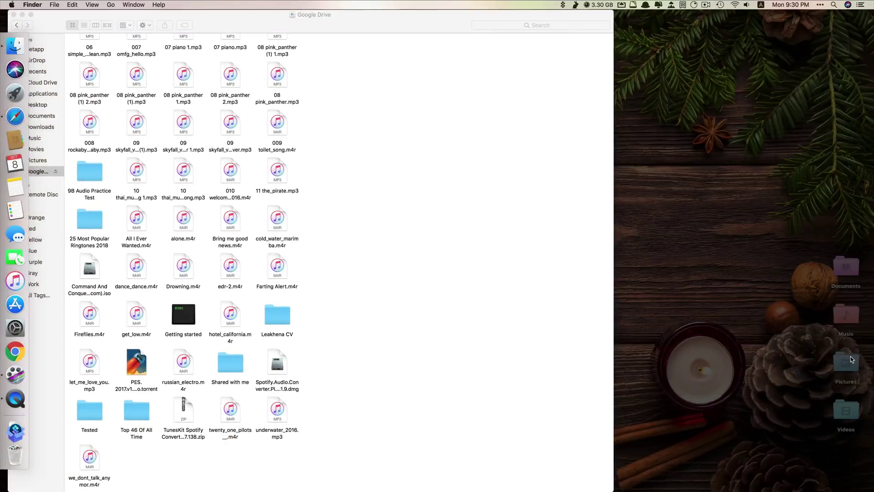
Step: Move an image out of the desktop Pictures folder onto the desktop
double_click(845, 360)
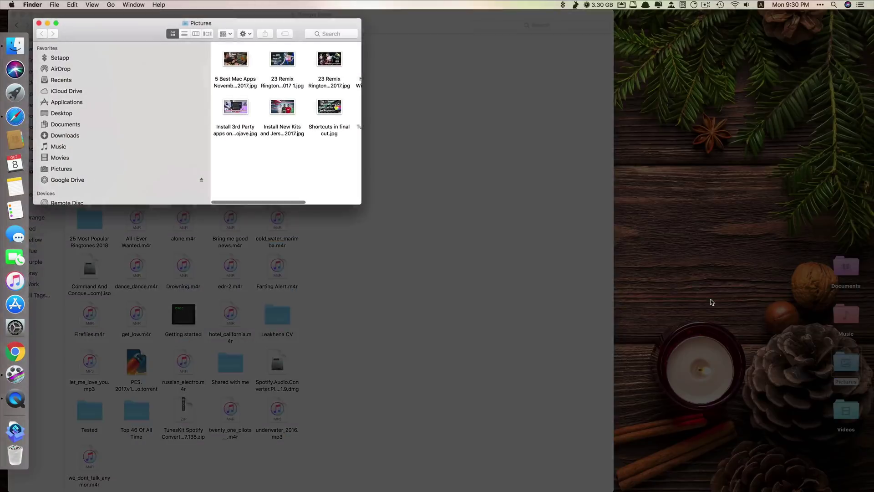
left_click_drag(281, 109, 405, 233)
key("super+w")
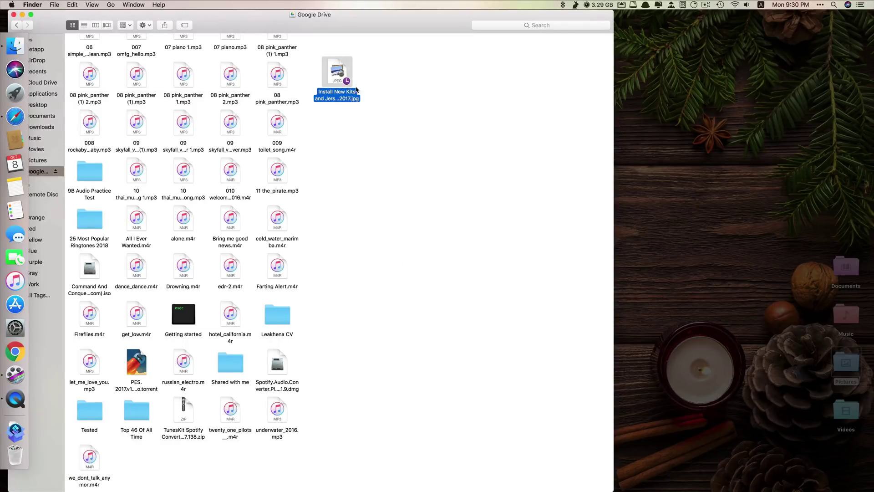
Step: Clear the file selection and close the Google Drive Finder window
scroll(359, 92, "up", 5)
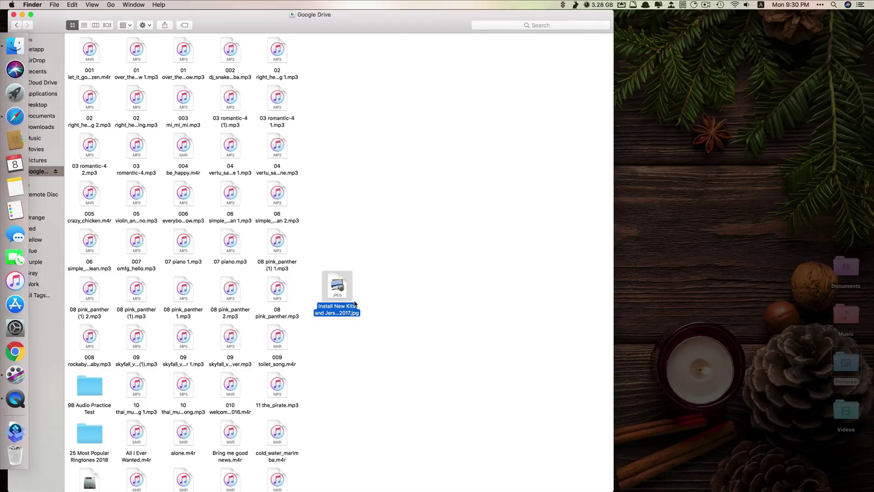
left_click_drag(399, 342, 335, 254)
left_click(337, 251)
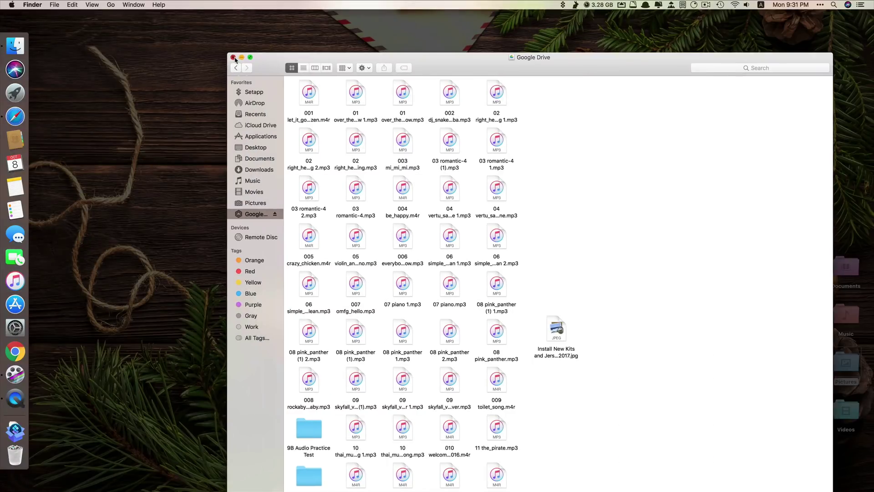
left_click(233, 57)
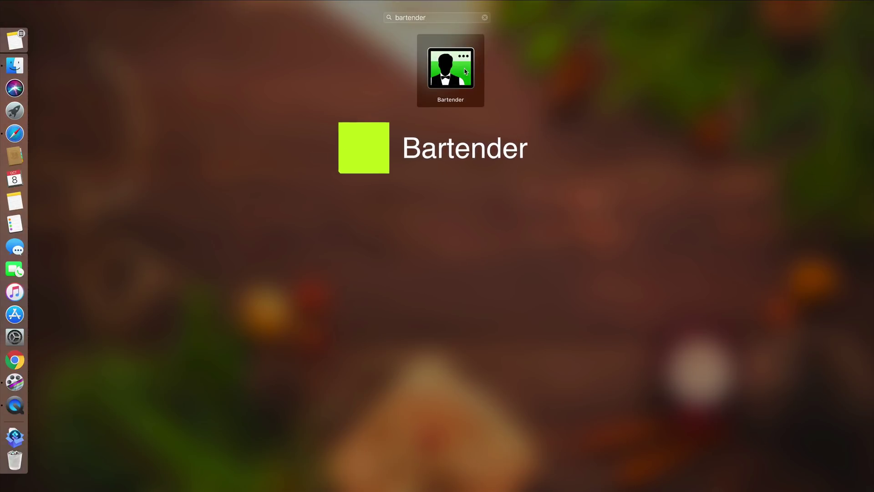
Step: Launch Bartender from its Launchpad search result to show the Menu Items preferences
left_click(465, 72)
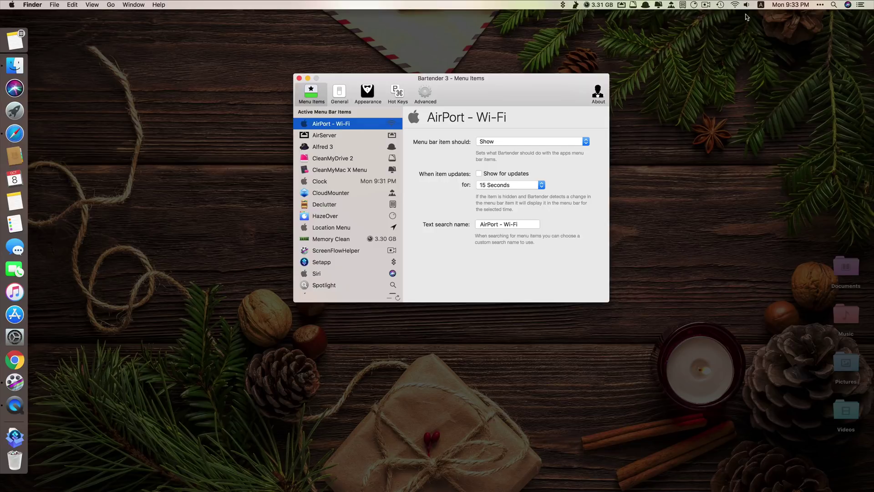
Step: Set AirServer and Alfred 3 to Hide in Bartender's Menu Items list
scroll(335, 159, "down", 3)
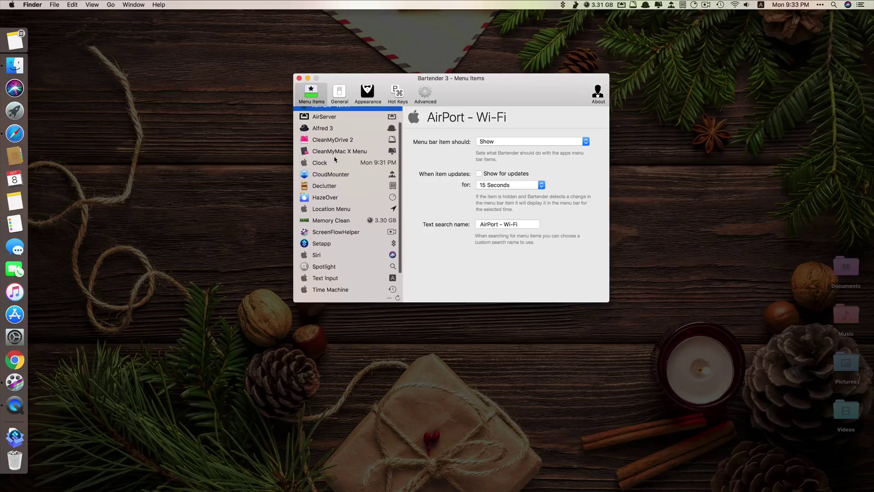
scroll(367, 139, "up", 3)
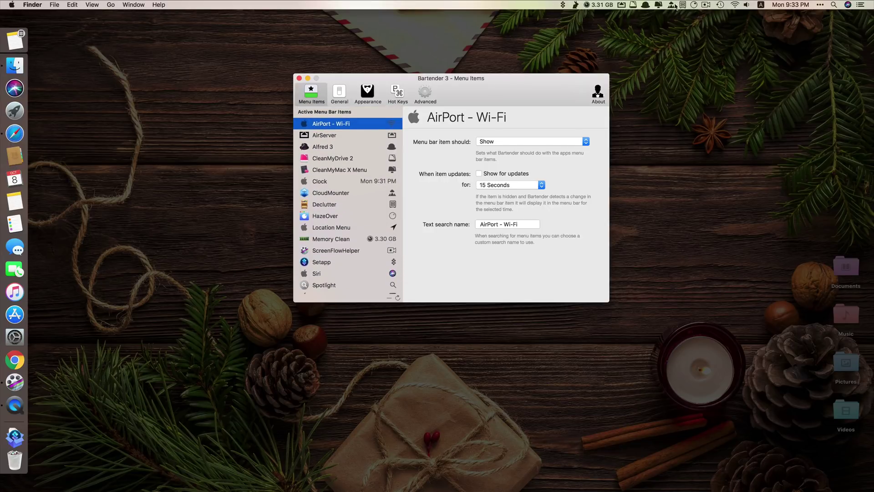
left_click(363, 137)
left_click(364, 128)
left_click(381, 137)
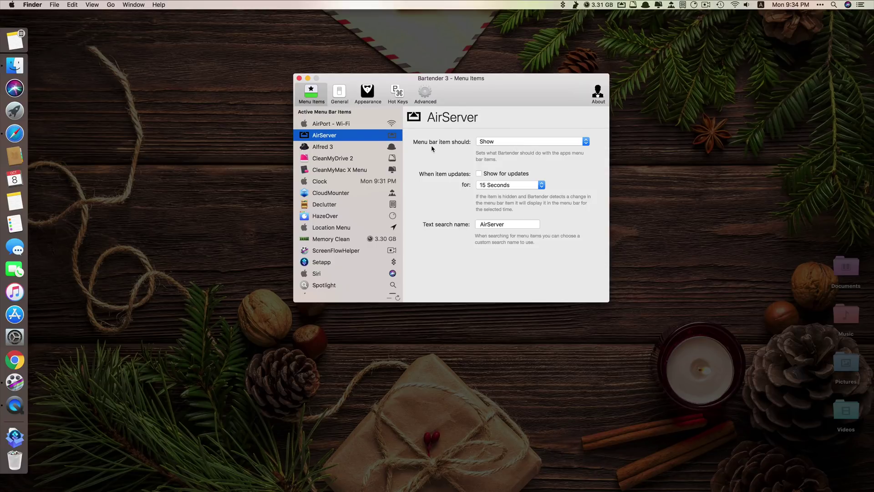
left_click(508, 147)
left_click(484, 148)
left_click(353, 150)
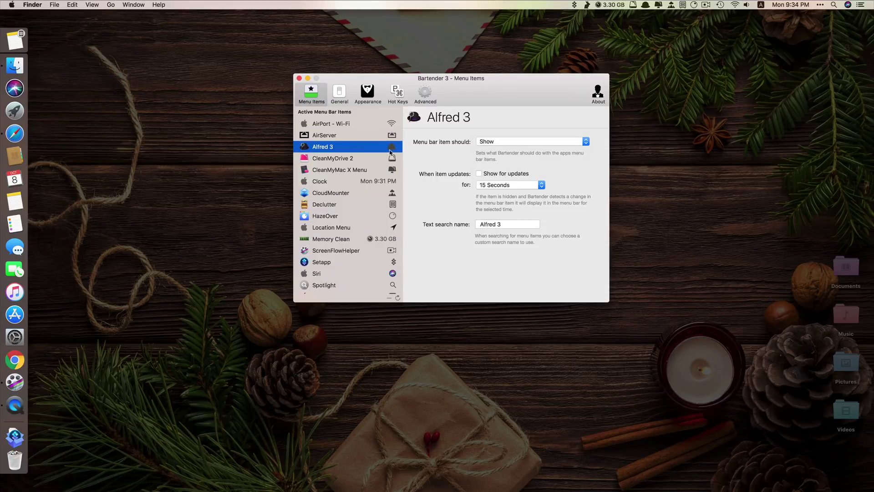
left_click(537, 144)
left_click(530, 153)
Step: Set CloudMounter and Declutter to Hide from the menu bar
left_click(395, 159)
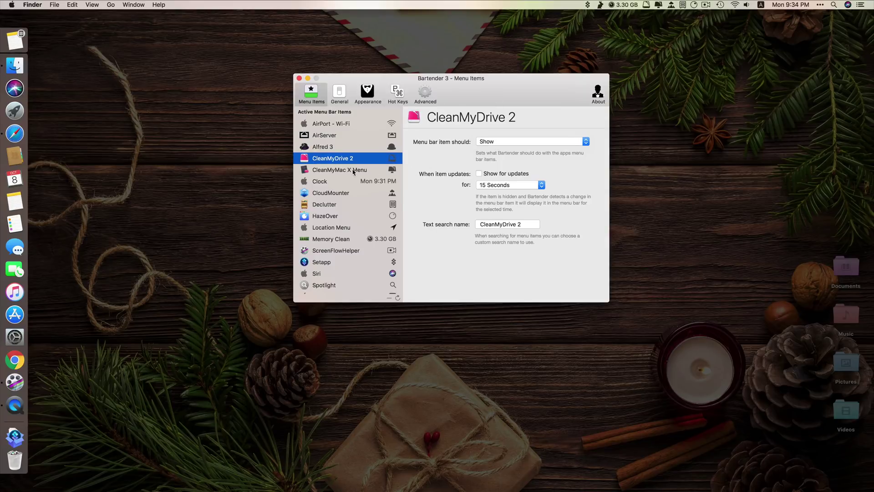
left_click(353, 171)
left_click(370, 183)
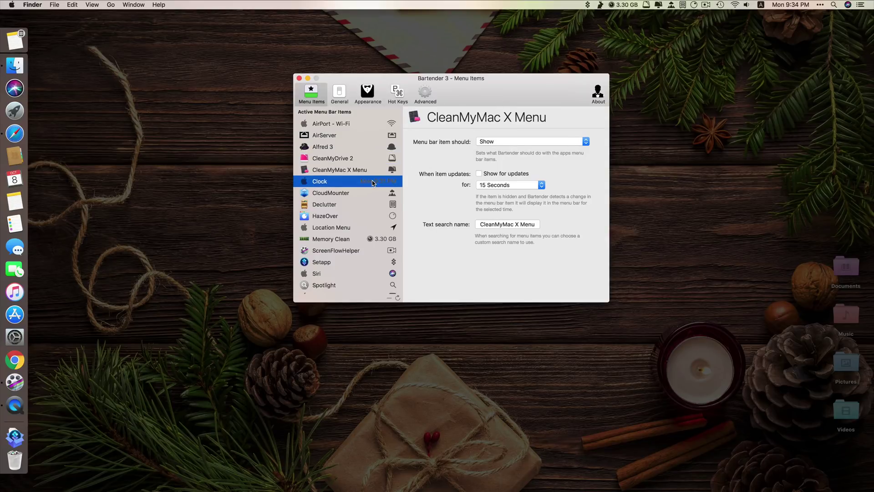
left_click(374, 194)
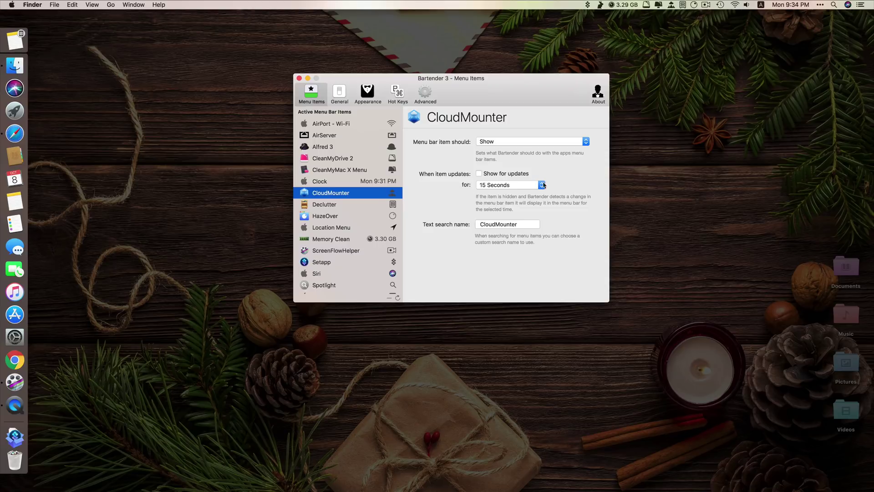
left_click(563, 142)
left_click(544, 151)
left_click(346, 204)
left_click(518, 142)
left_click(559, 149)
Step: Set HazeOver and Location Menu to Hide from the menu bar
key("Down")
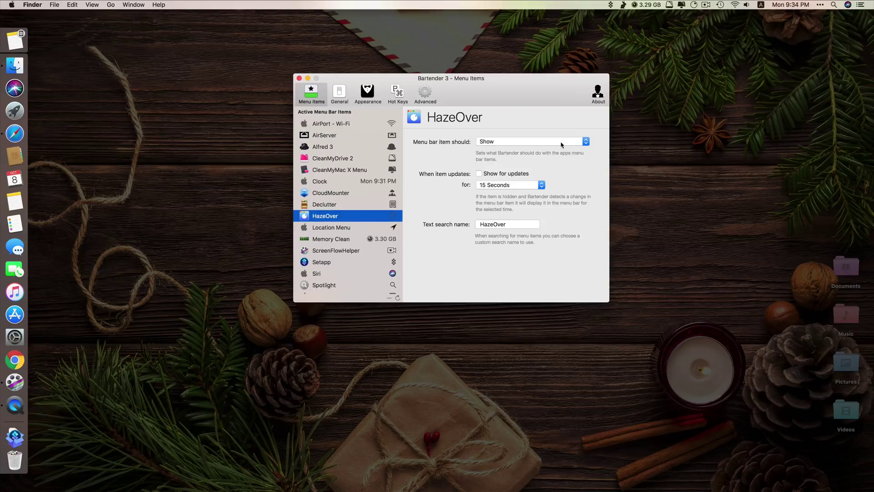
left_click(562, 145)
left_click(560, 149)
left_click(368, 227)
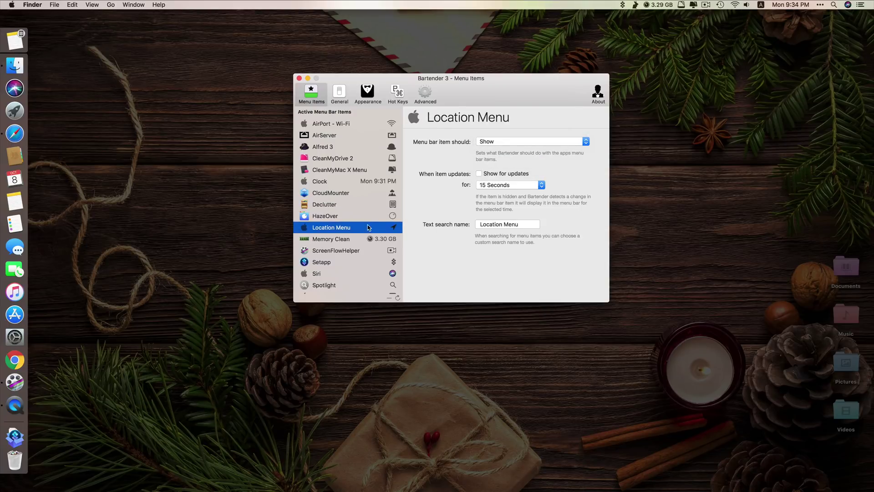
left_click(528, 142)
left_click(523, 148)
left_click(519, 143)
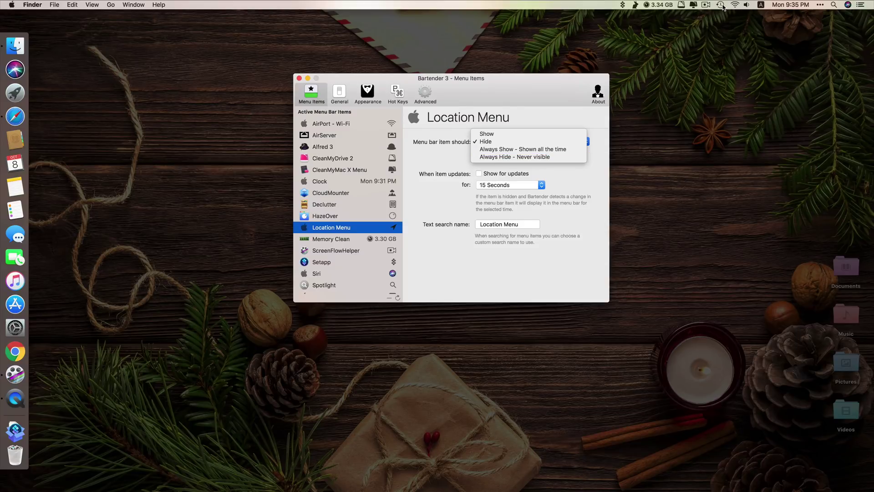
Step: Leave Memory Clean, ScreenFlowHelper and Setapp shown in the menu bar
key("Escape")
key("Down")
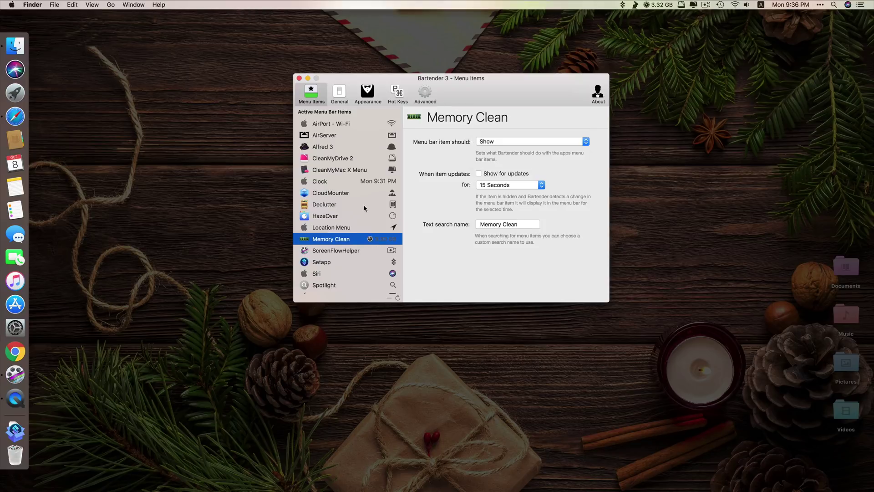
key("Down")
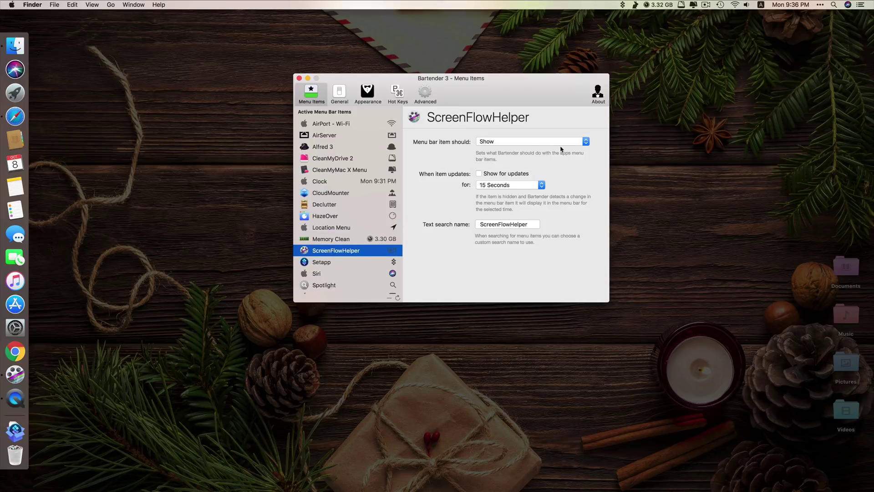
left_click(545, 142)
key("Escape")
key("Down")
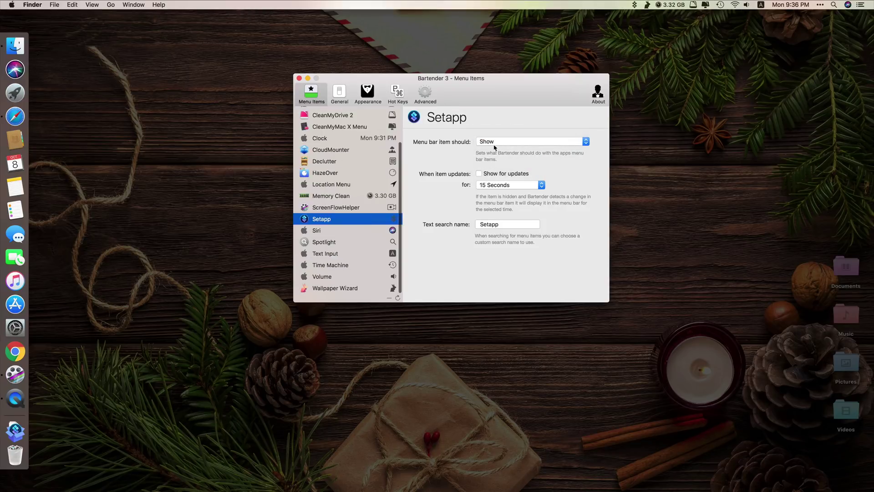
left_click(494, 146)
key("Escape")
Step: Set Siri and Spotlight to Hide from the menu bar
key("Down")
left_click(534, 142)
left_click(522, 149)
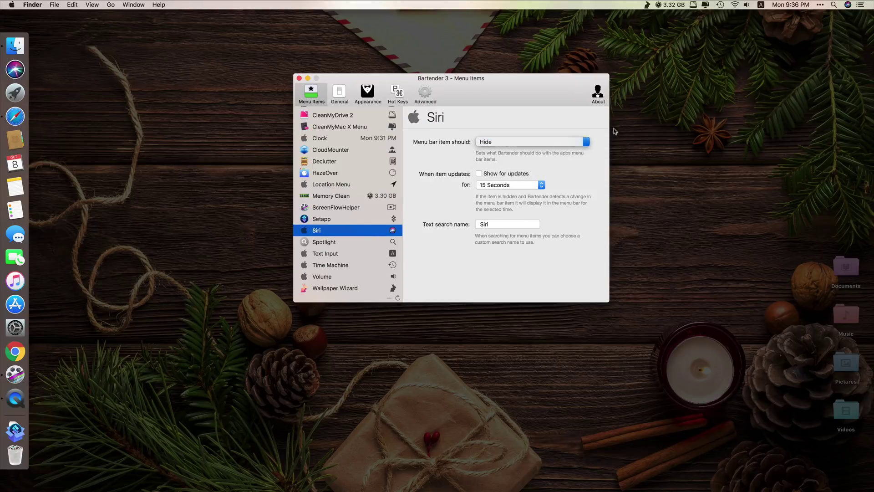
left_click(397, 242)
left_click(533, 141)
key("Escape")
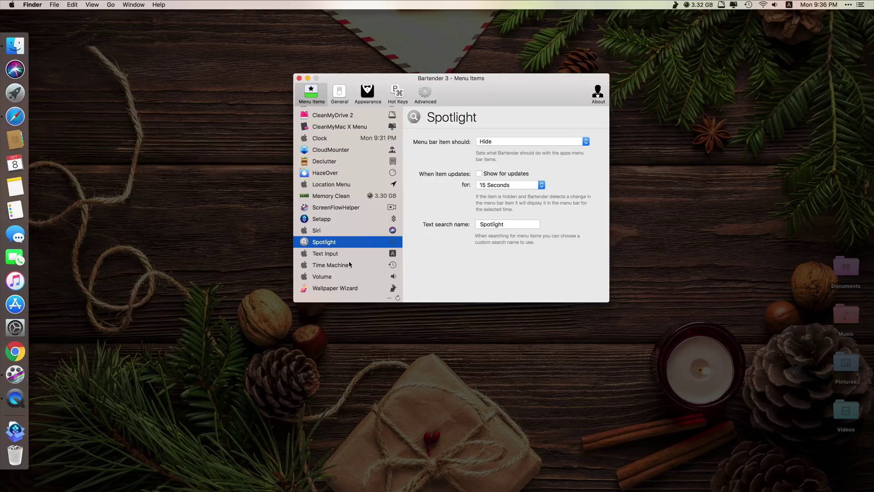
Step: Set Text Input, Time Machine and Wallpaper Wizard to Hide from the menu bar
key("Down")
left_click(499, 144)
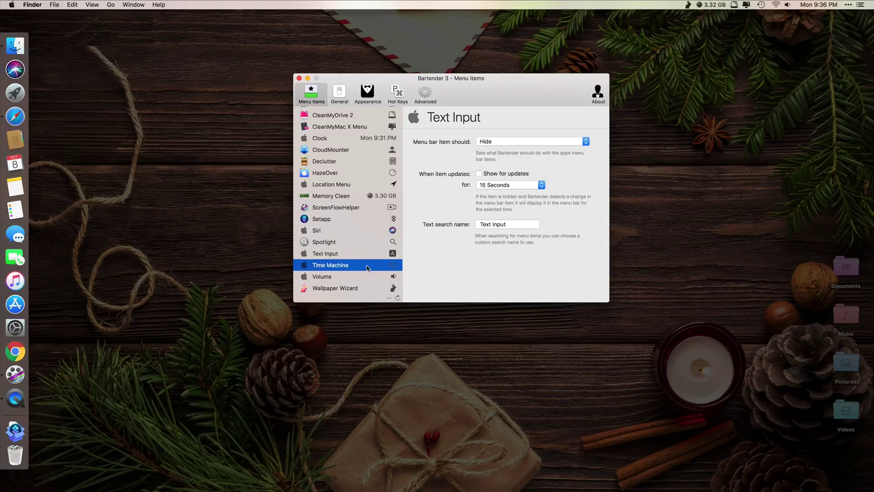
left_click(508, 141)
left_click(505, 150)
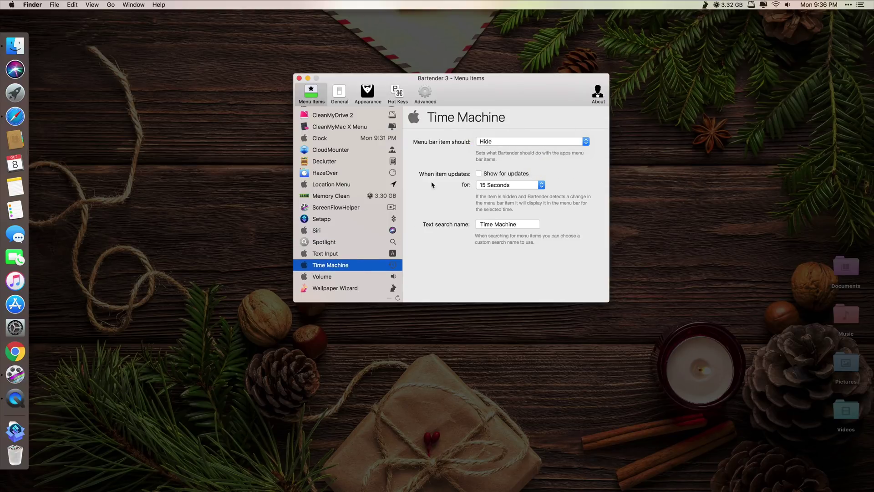
left_click(360, 288)
left_click(526, 142)
left_click(518, 150)
Step: Change Bartender's own menu bar icon from More to the Glasses design in Appearance settings
left_click(339, 94)
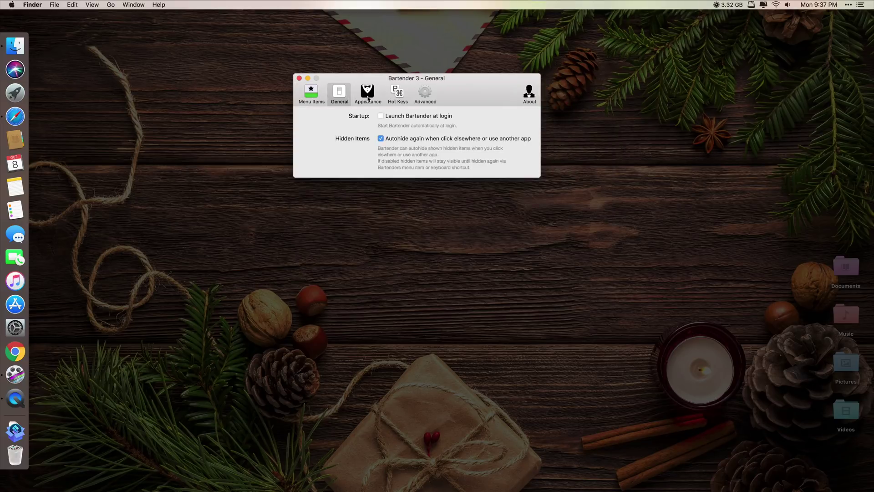
left_click(367, 94)
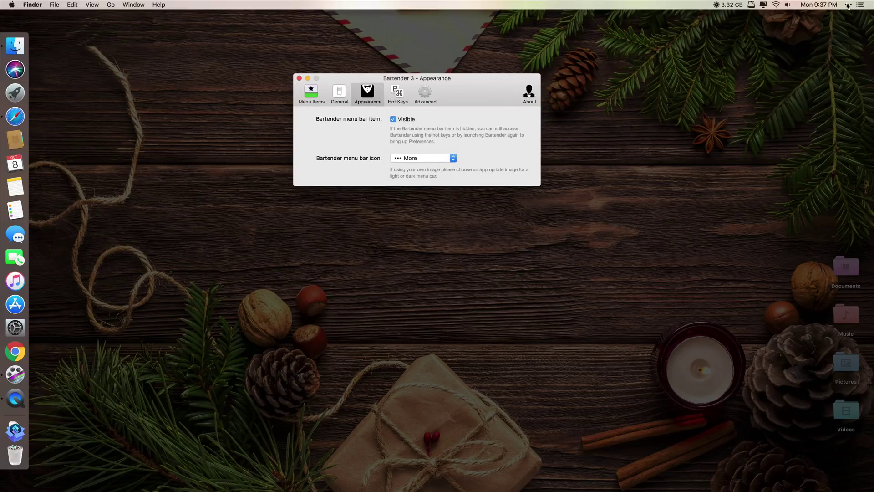
left_click(417, 158)
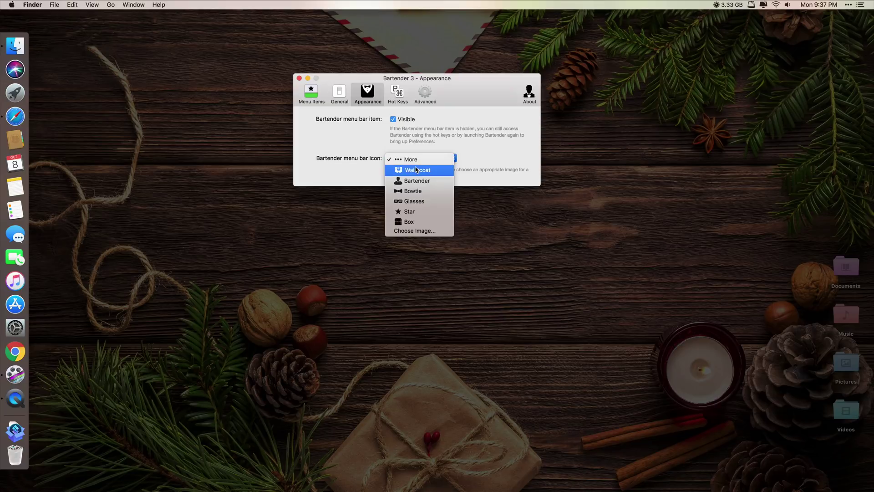
left_click(425, 202)
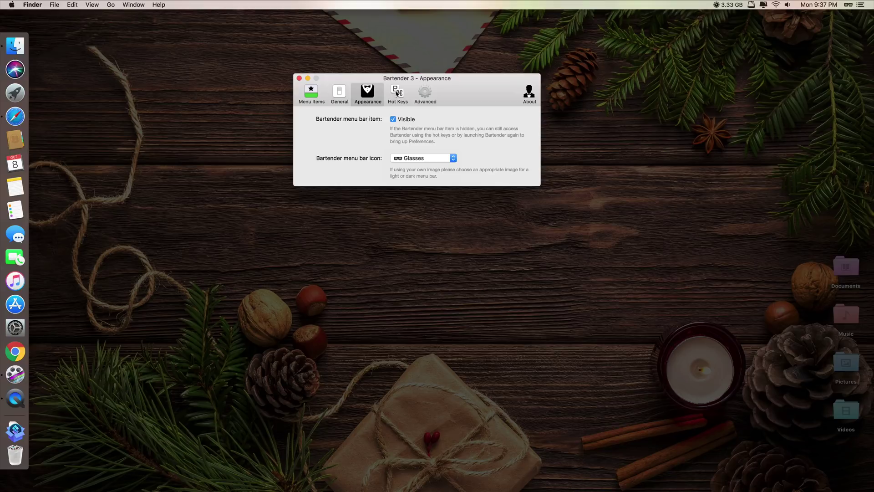
left_click(425, 92)
left_click(311, 92)
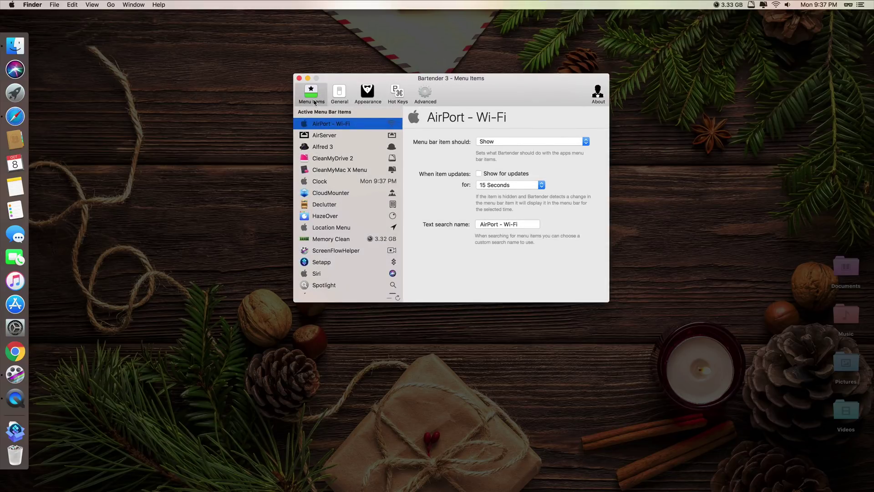
Step: Close Bartender preferences, then expand and collapse the hidden menu bar items with the Glasses icon
left_click(298, 78)
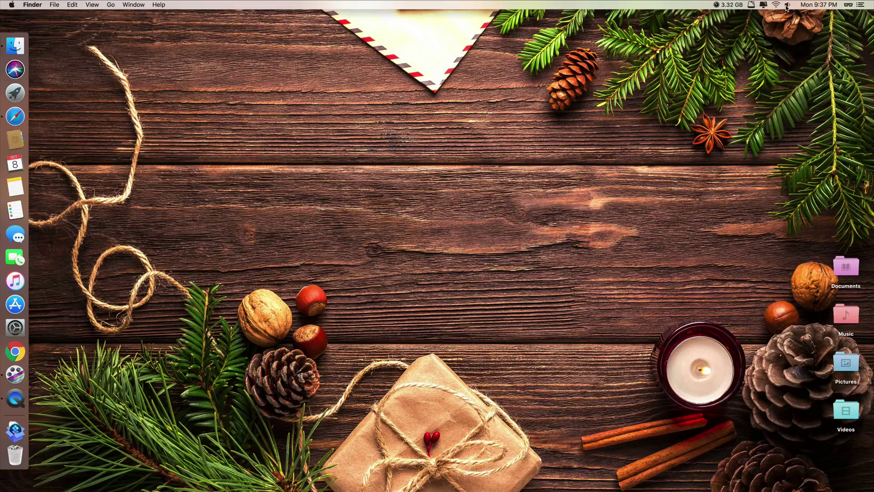
left_click(847, 6)
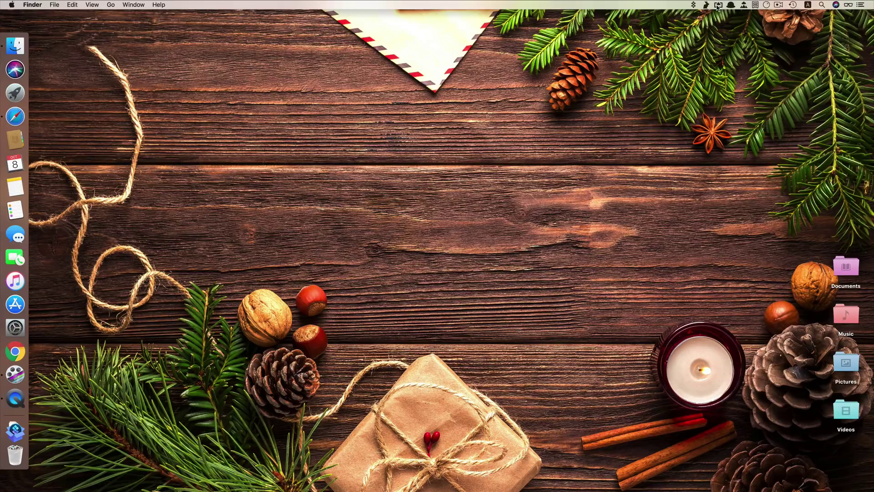
left_click(846, 6)
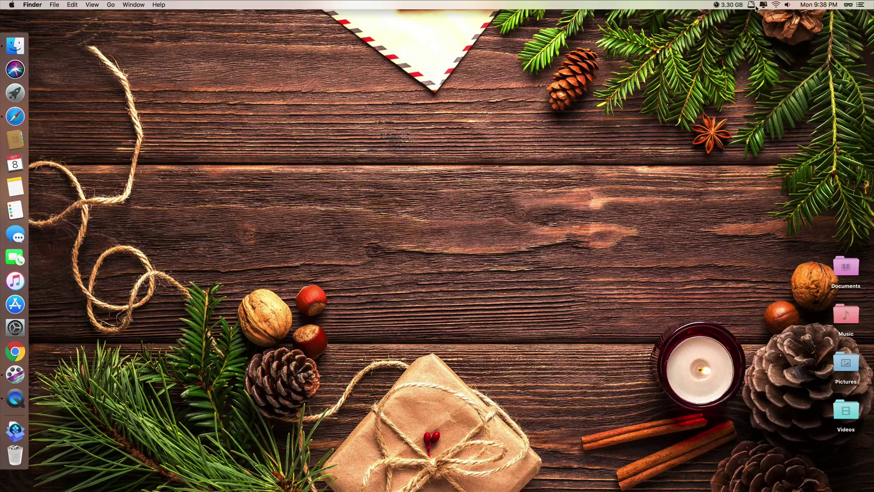
Step: Reopen Bartender preferences from the icon's right-click menu and close them again
right_click(851, 6)
left_click(838, 14)
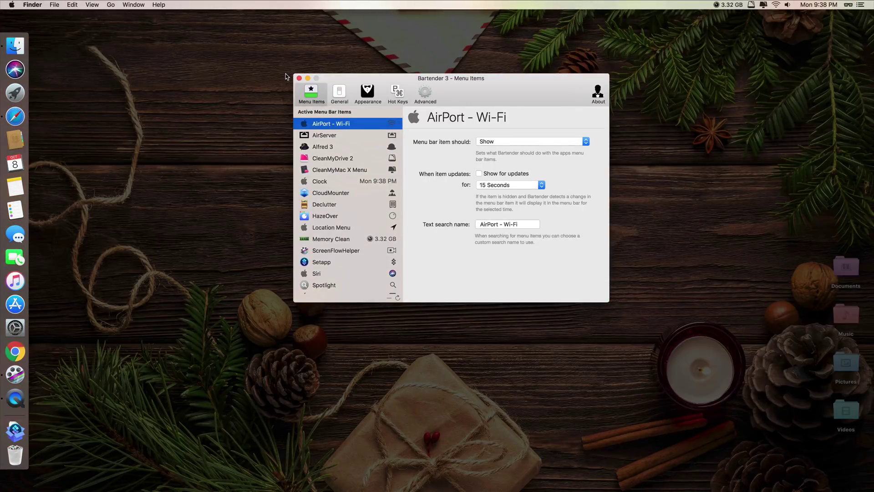
left_click(299, 78)
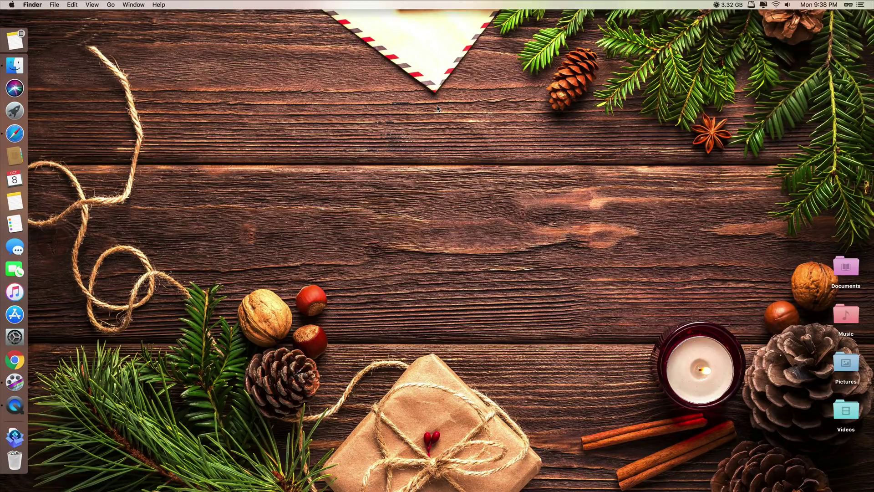
Step: Launch IM+ from Launchpad and browse the Services list of WhatsApp, Messenger, Telegram, Skype, Gmail, Slack
key("F4")
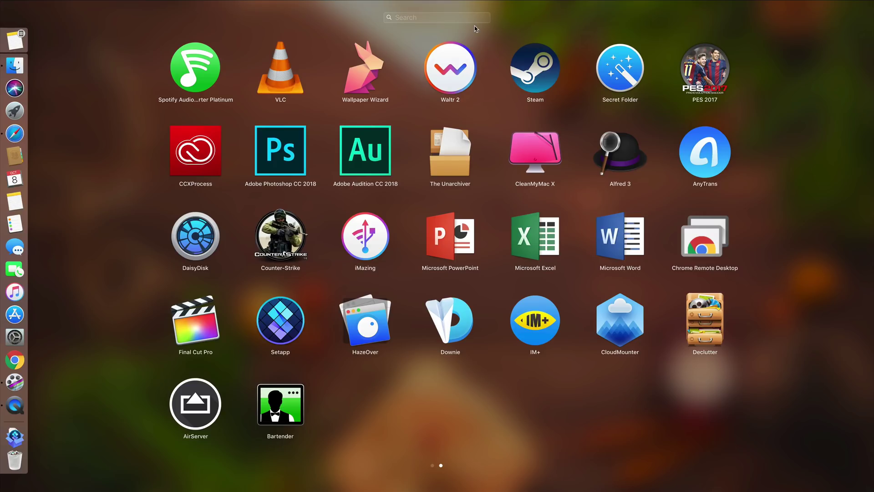
type("IM")
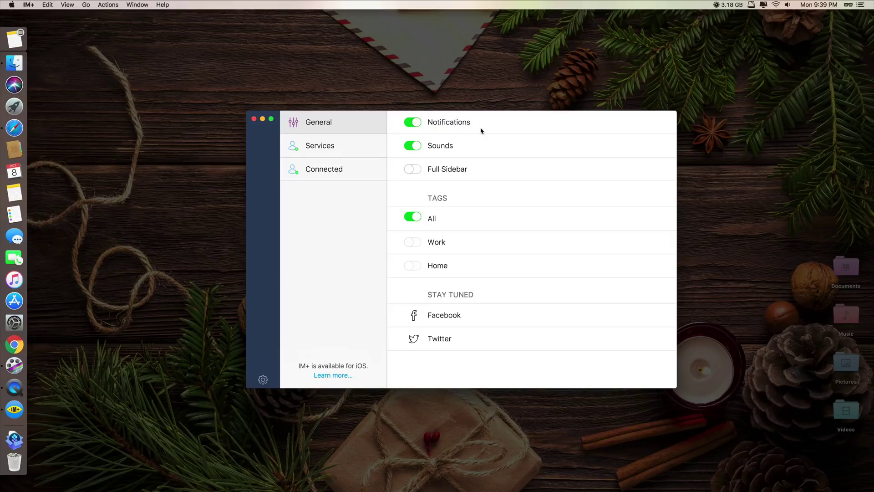
key("super+2")
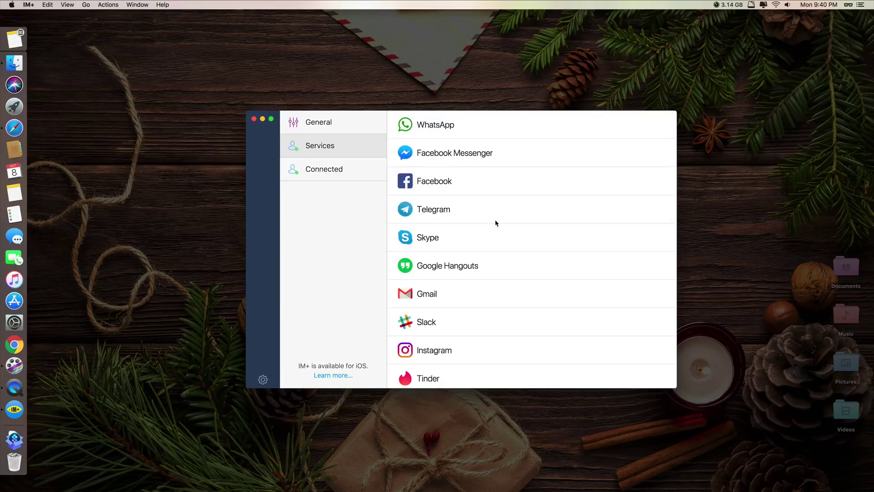
scroll(484, 257, "down", 2)
scroll(480, 258, "down", 5)
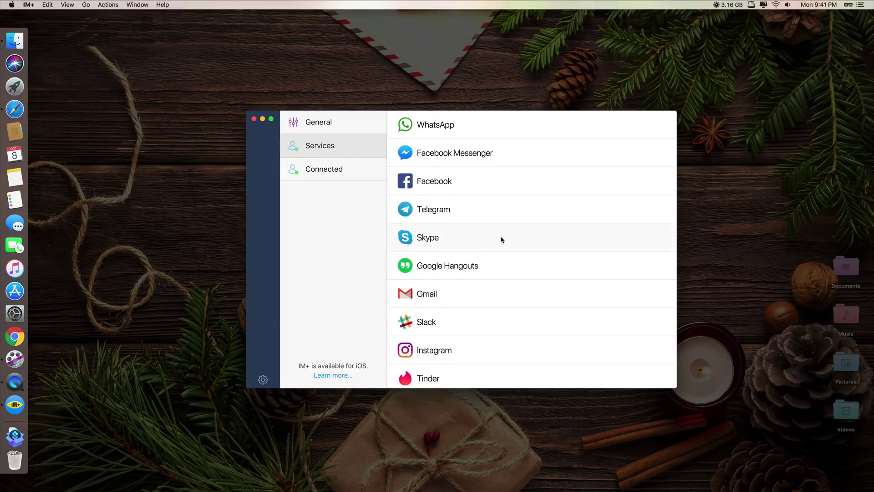
scroll(503, 240, "up", 2)
scroll(501, 240, "down", 1)
scroll(501, 240, "up", 1)
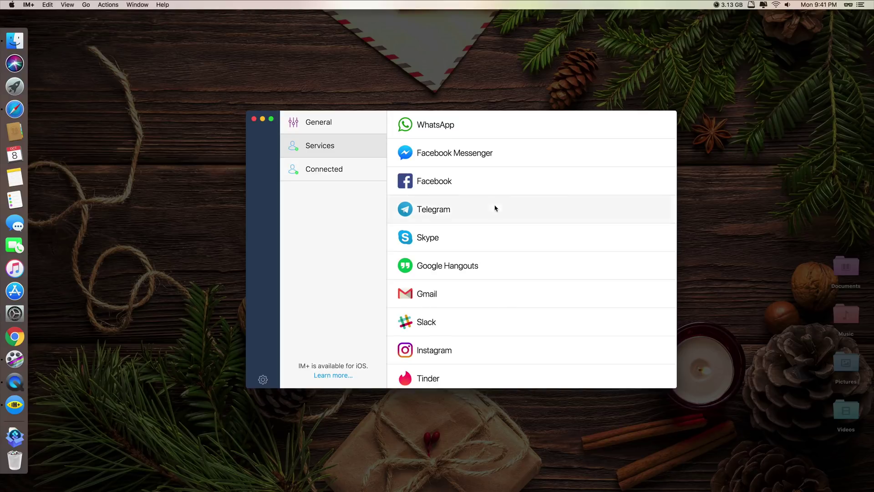
Step: Add Facebook Messenger and Telegram tagged Home, plus Skype, as IM+ services
left_click(477, 158)
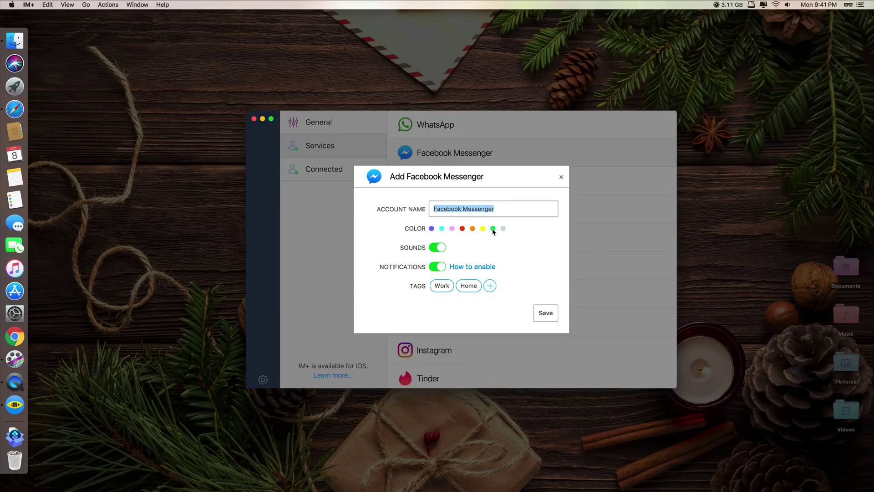
left_click(495, 210)
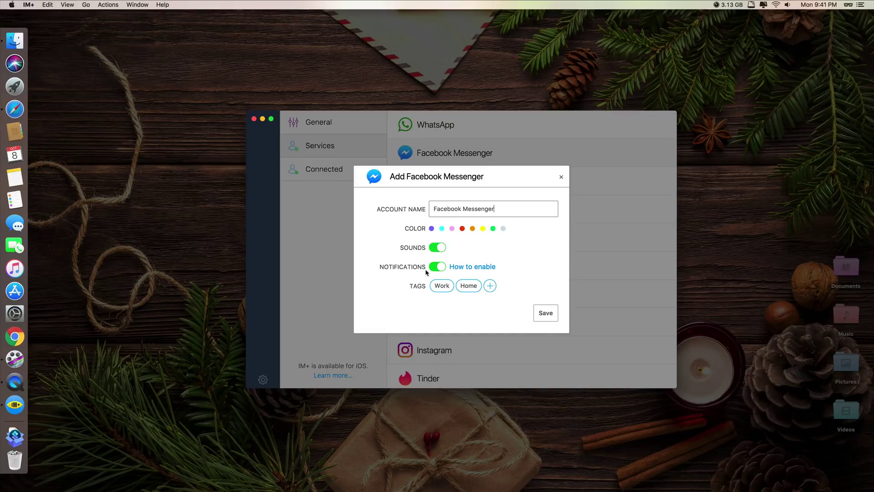
left_click(468, 289)
left_click(546, 313)
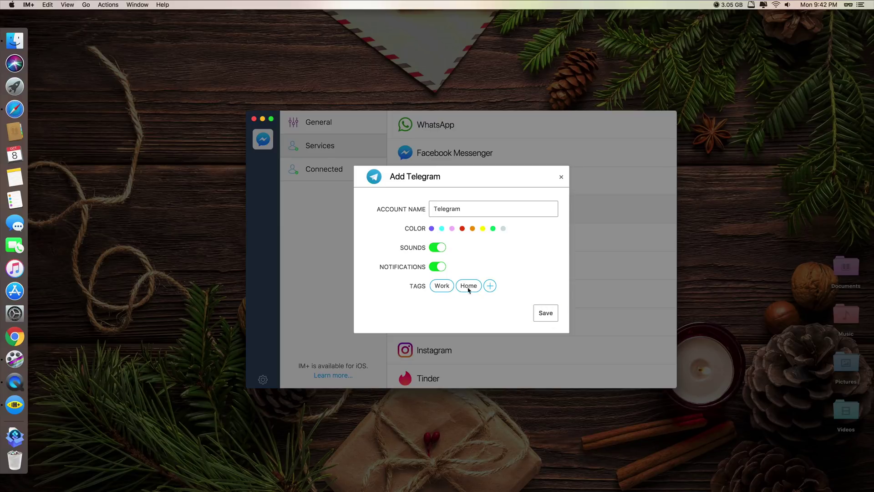
left_click(468, 287)
left_click(546, 314)
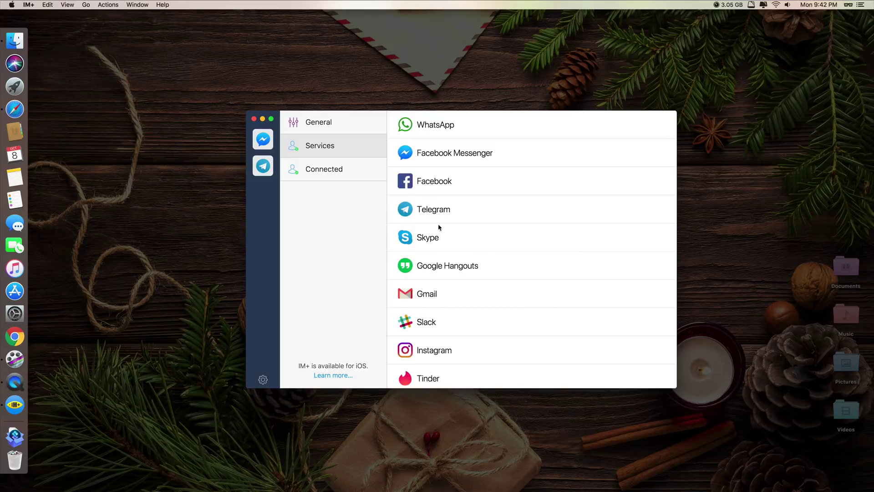
left_click(446, 246)
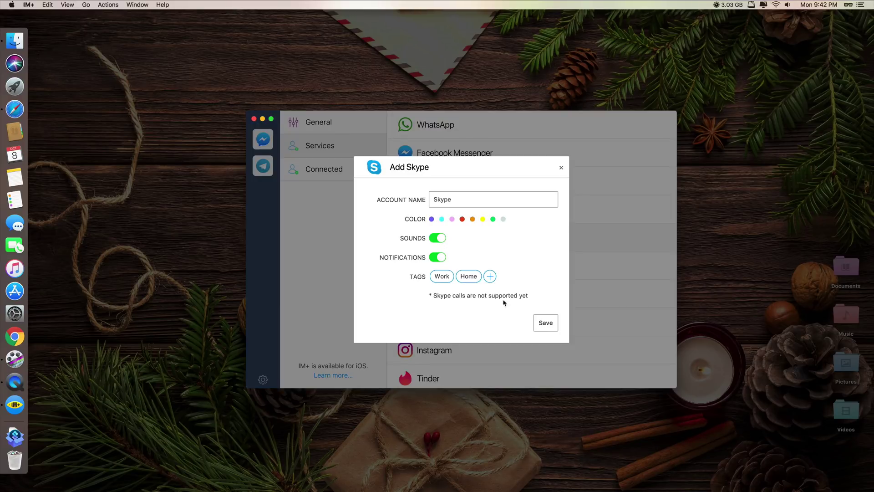
left_click(546, 322)
Step: Add Gmail and Twitter as services, each tagged both Home and Work
scroll(455, 283, "down", 1)
left_click(448, 274)
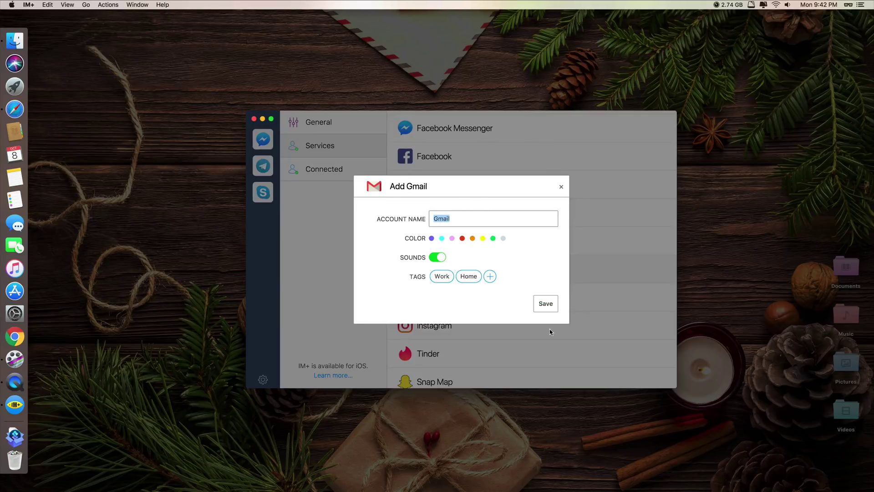
left_click(466, 278)
left_click(443, 278)
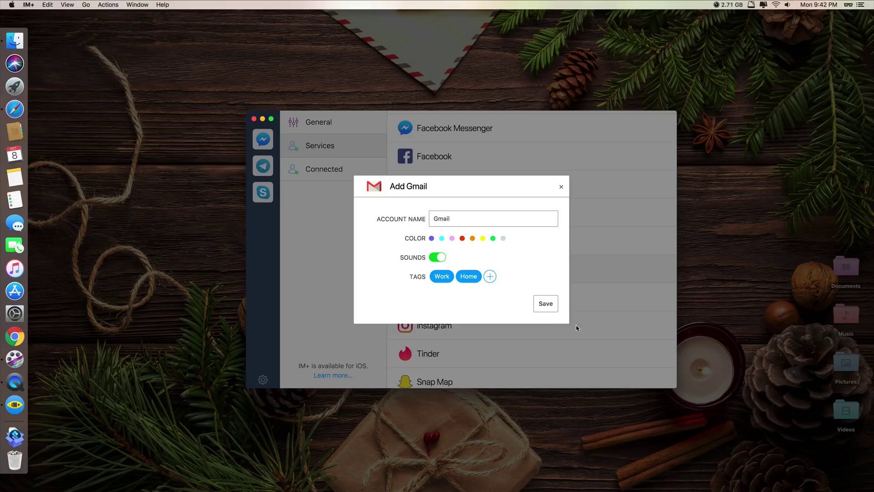
left_click(546, 304)
scroll(437, 281, "down", 5)
left_click(446, 277)
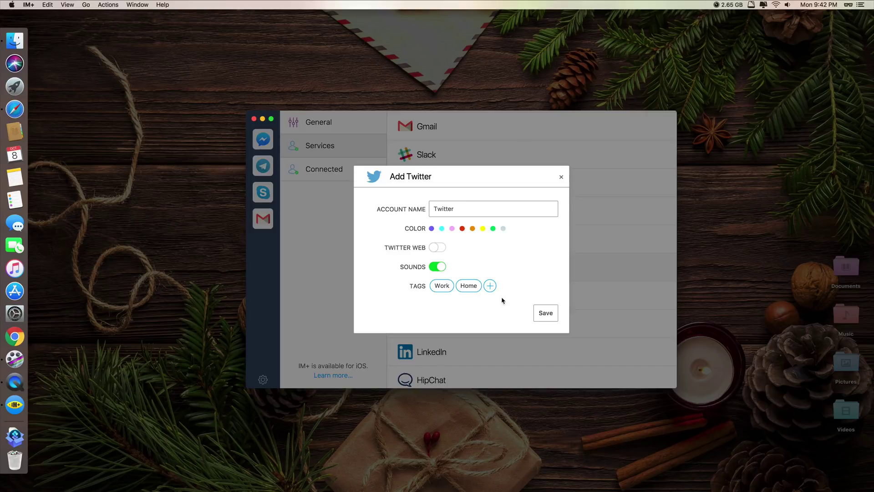
left_click(469, 287)
left_click(451, 287)
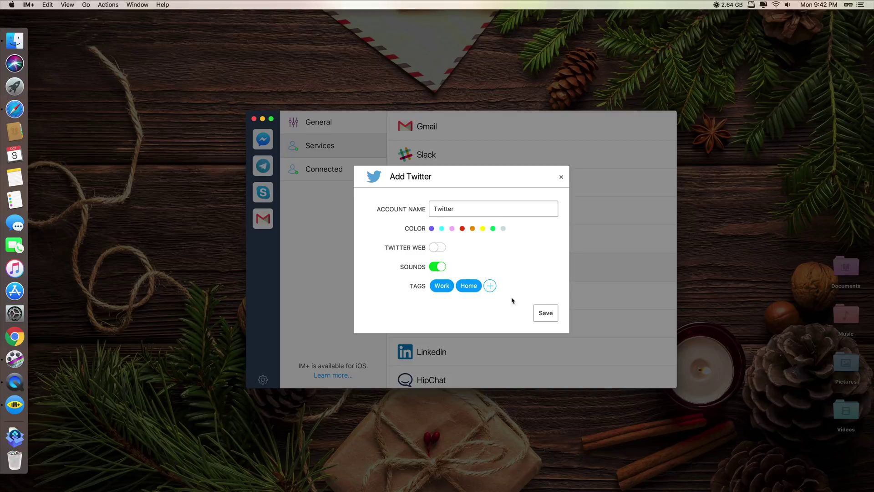
left_click(545, 313)
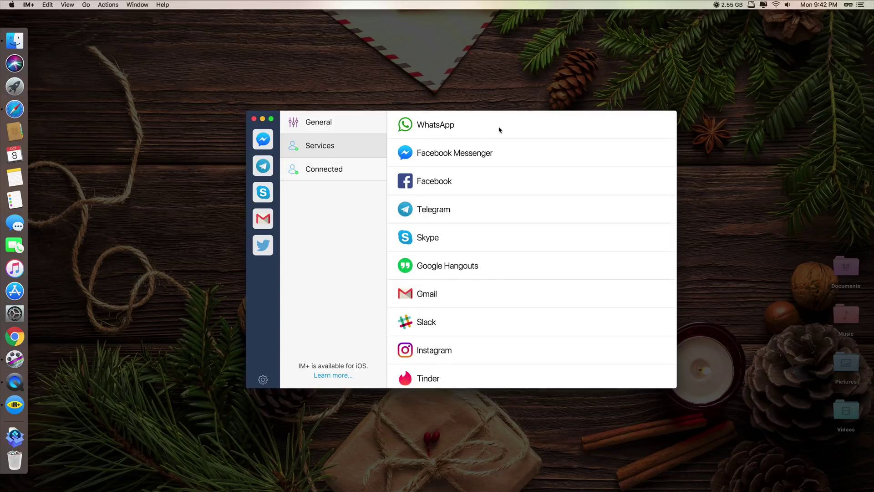
Step: Sign in to Messenger with the pasted account e-mail and password, staying signed in
left_click(272, 144)
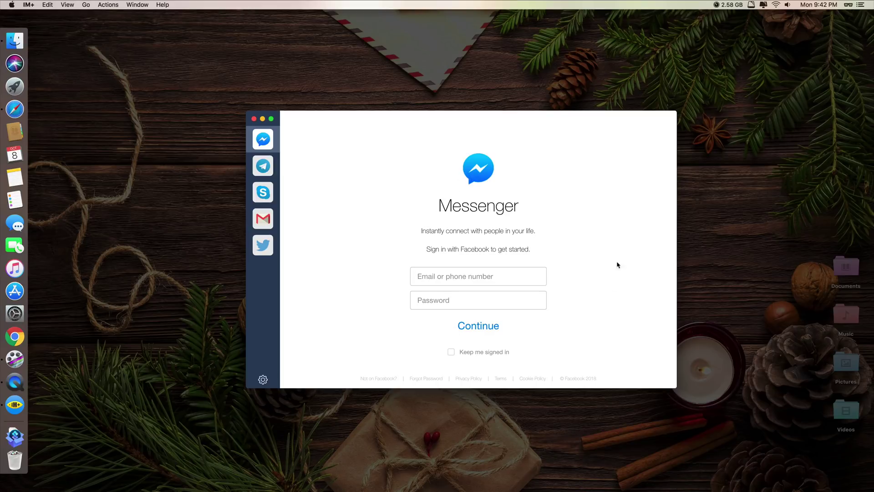
left_click(494, 283)
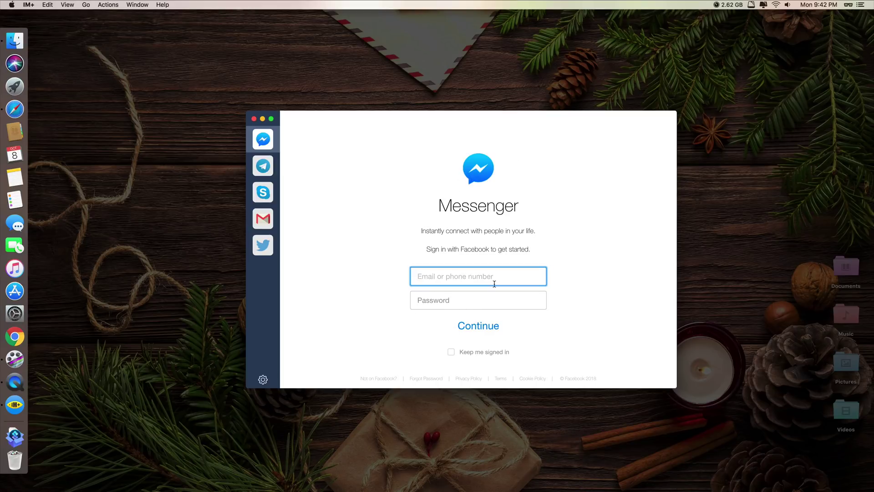
key("super+v")
key("Tab")
type("••••••••••••••••")
key("Return")
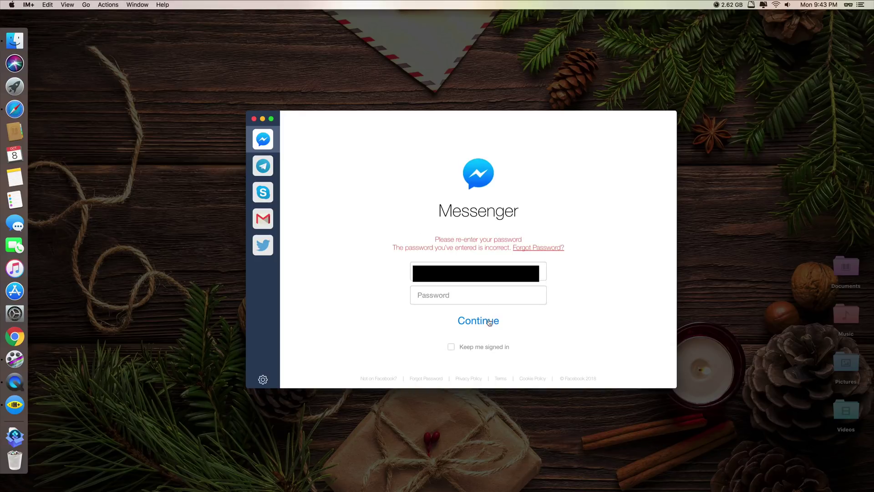
type("••••••••••••••••")
left_click(451, 347)
left_click(475, 323)
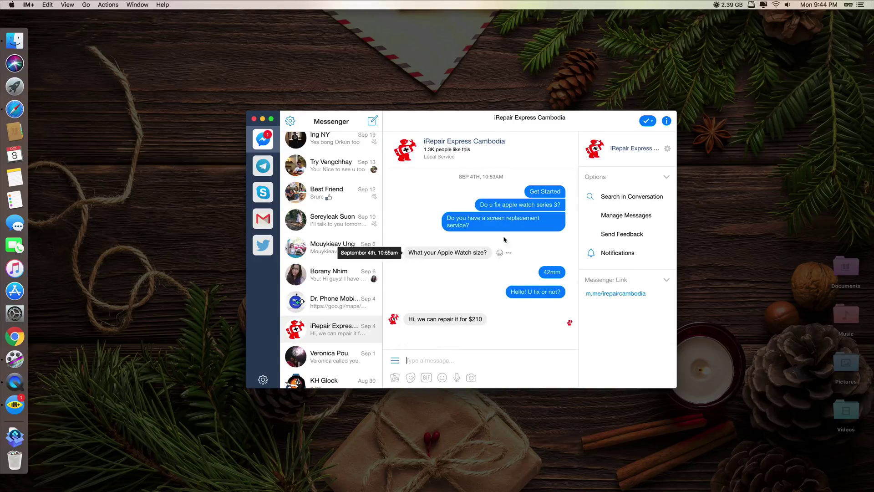
Step: Check the Telegram and Skype login pages, then sign in to Gmail with the pasted credentials
left_click(272, 158)
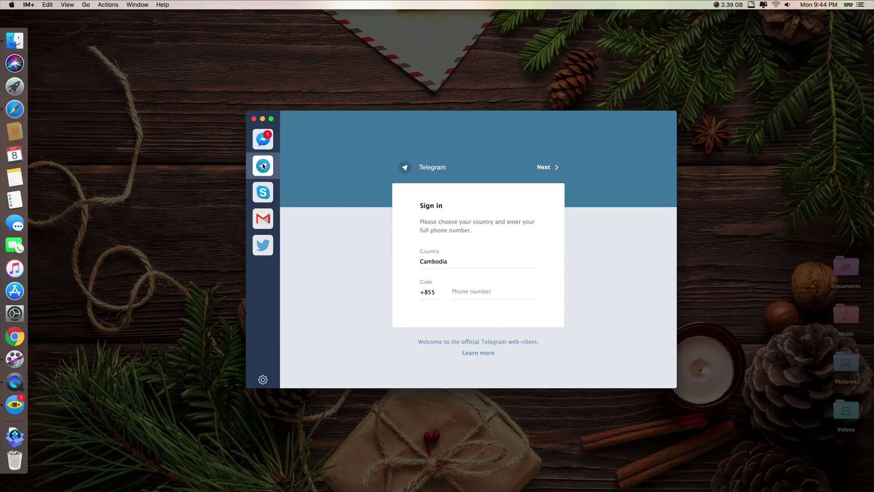
left_click(261, 195)
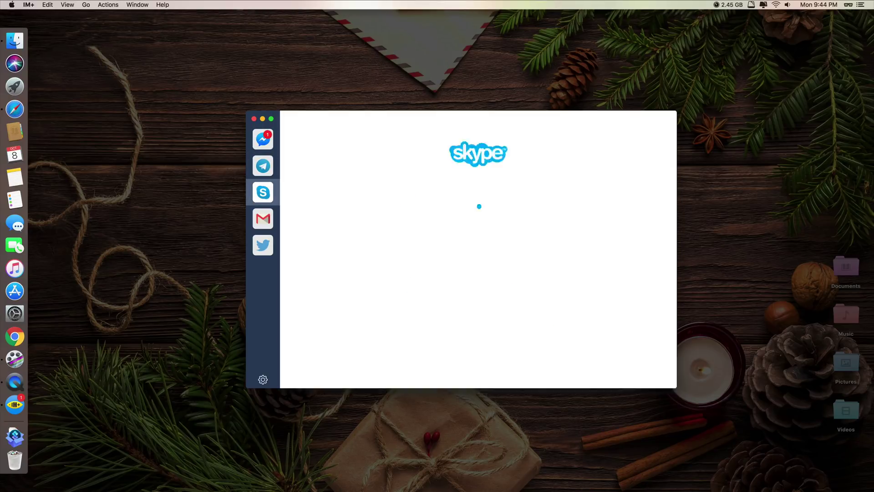
key("super+4")
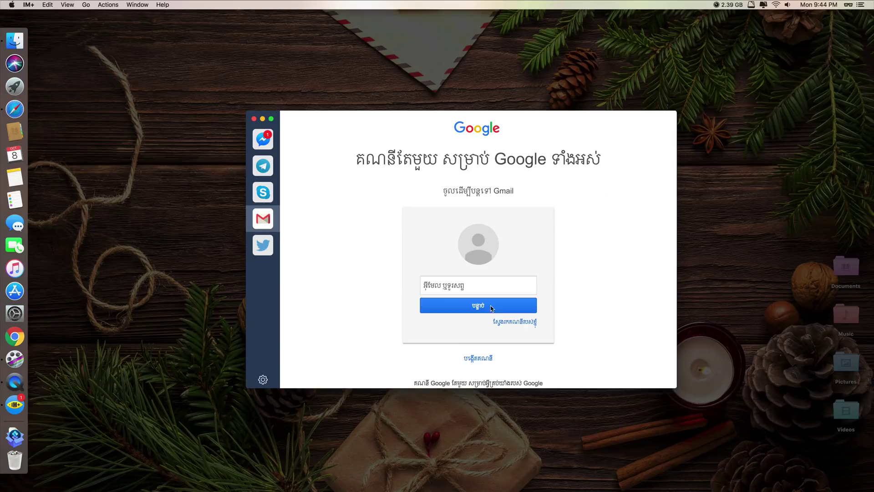
key("super+v")
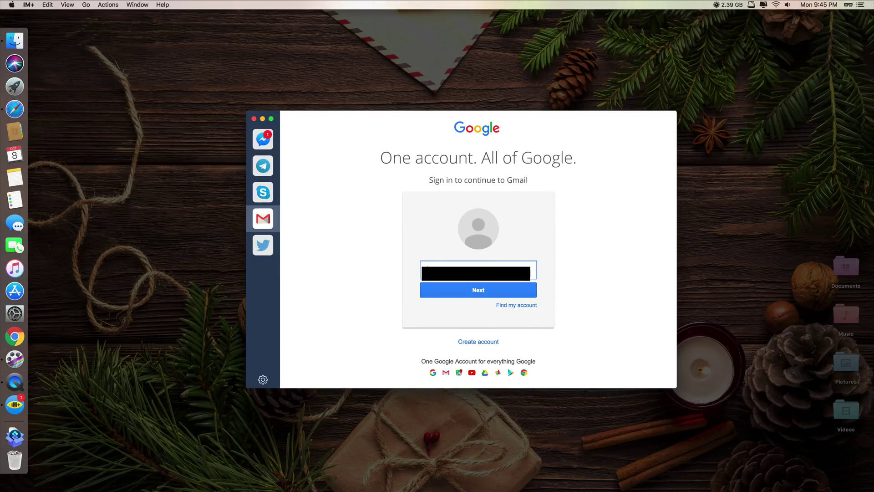
key("Return")
key("super+v")
key("Return")
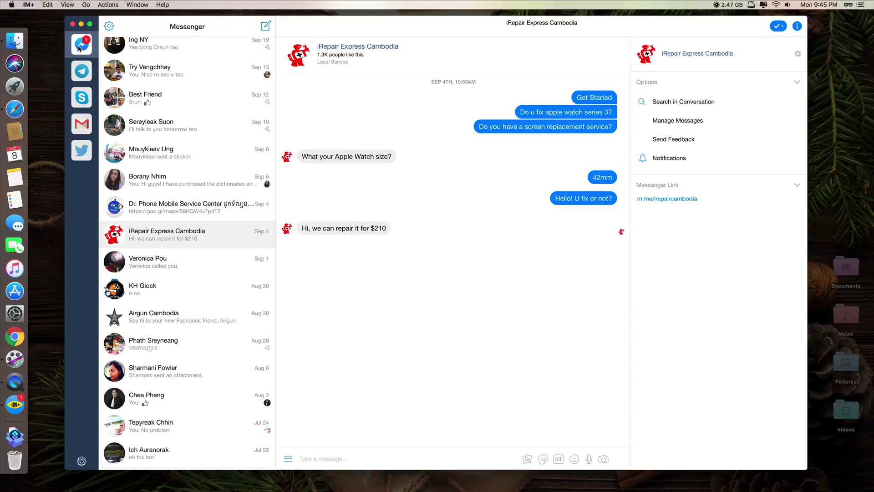
Step: Look through Messenger, Skype and Twitter, ending on the Gmail inbox with 251 messages
left_click(82, 44)
left_click(82, 97)
left_click(81, 150)
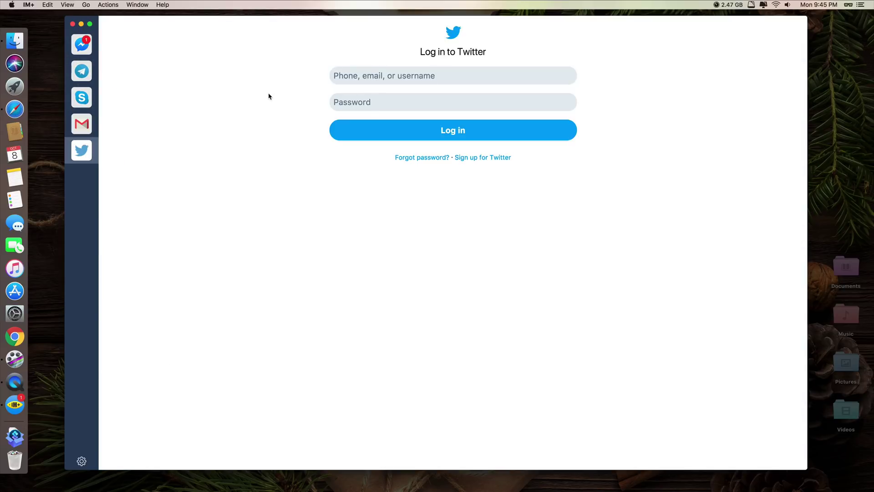
left_click(84, 126)
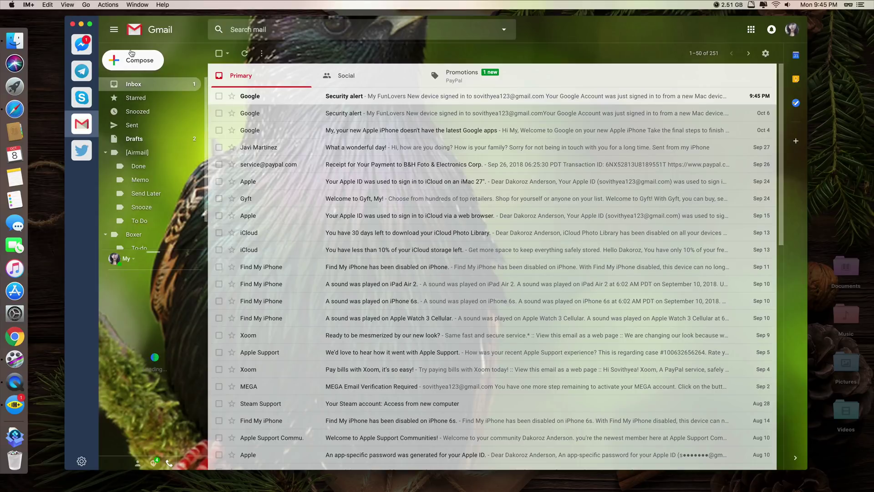
Step: Add a second Gmail service named 'personal Gmail' tagged Home
left_click(82, 461)
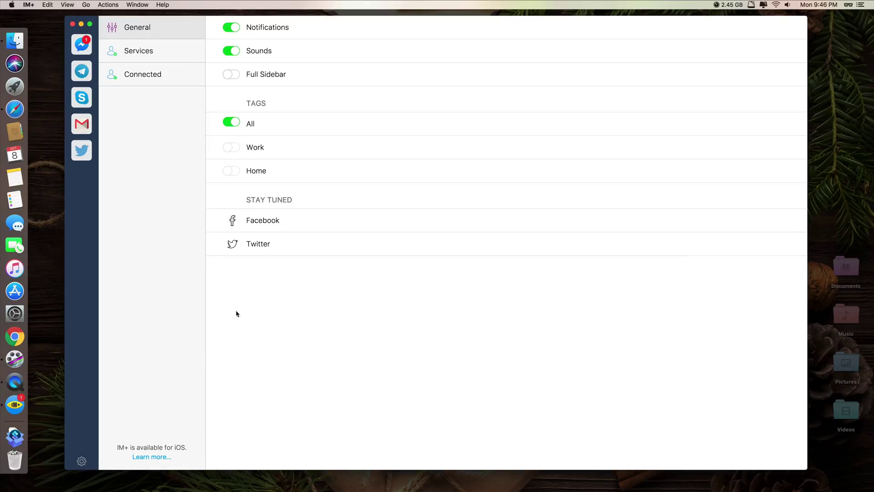
left_click(160, 53)
left_click(268, 199)
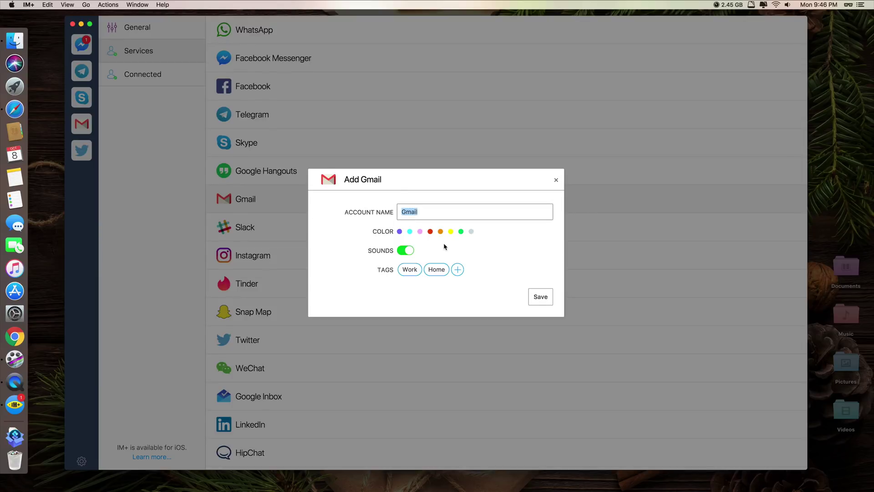
type("personal Gmail")
left_click(436, 269)
left_click(541, 299)
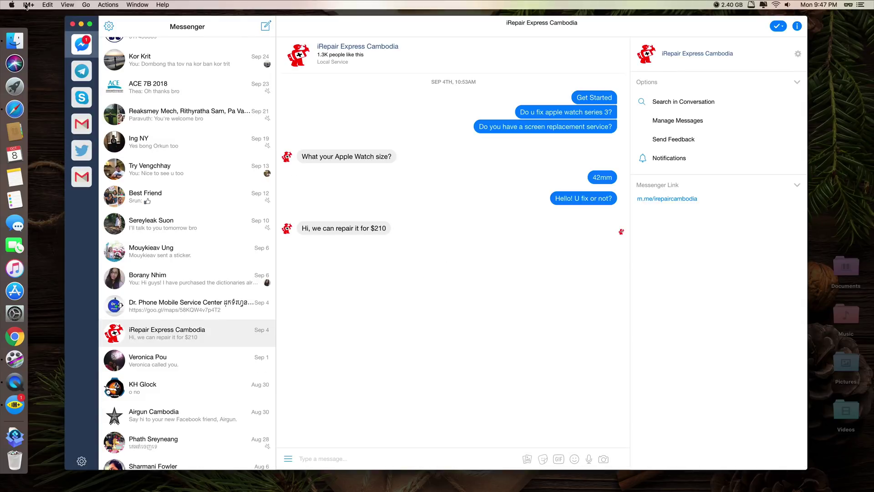
Step: View the IM+ About window, check the new Gmail service, then quit IM+
left_click(29, 4)
left_click(46, 15)
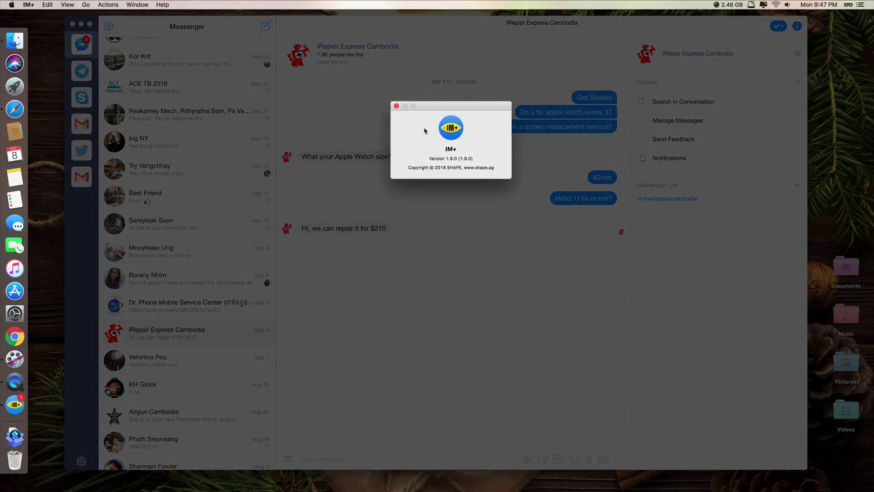
left_click(396, 106)
left_click(182, 168)
left_click(82, 177)
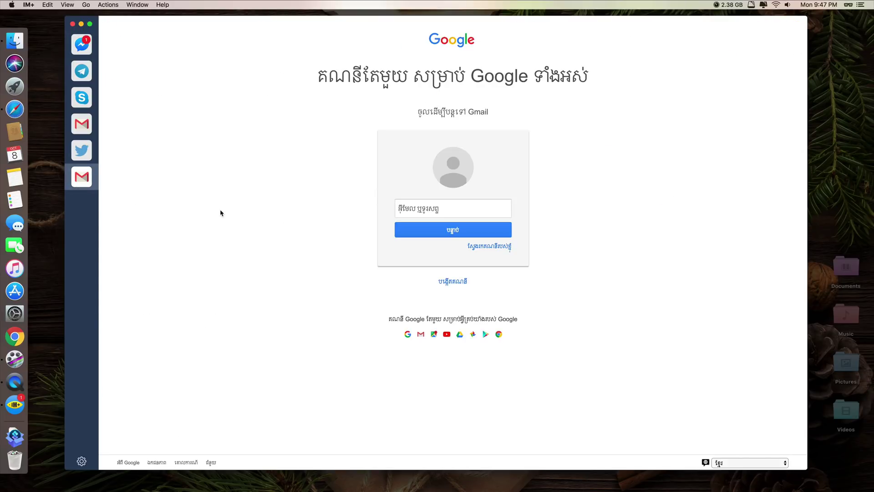
key("super+q")
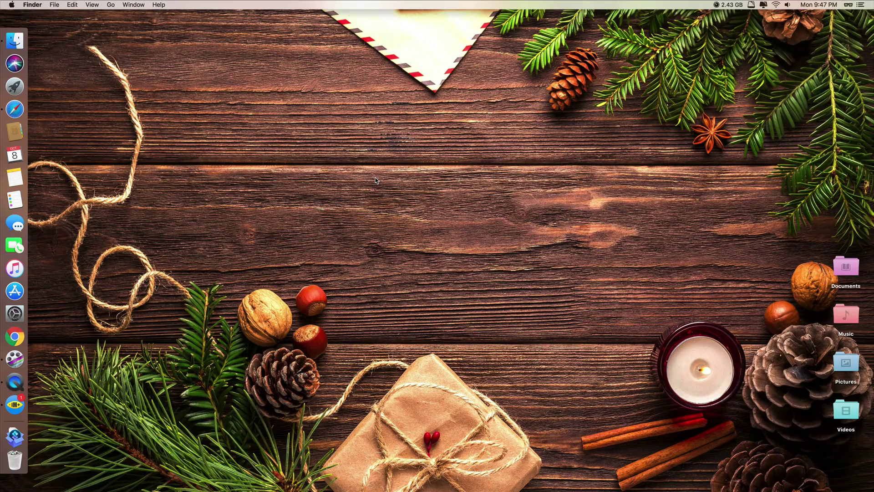